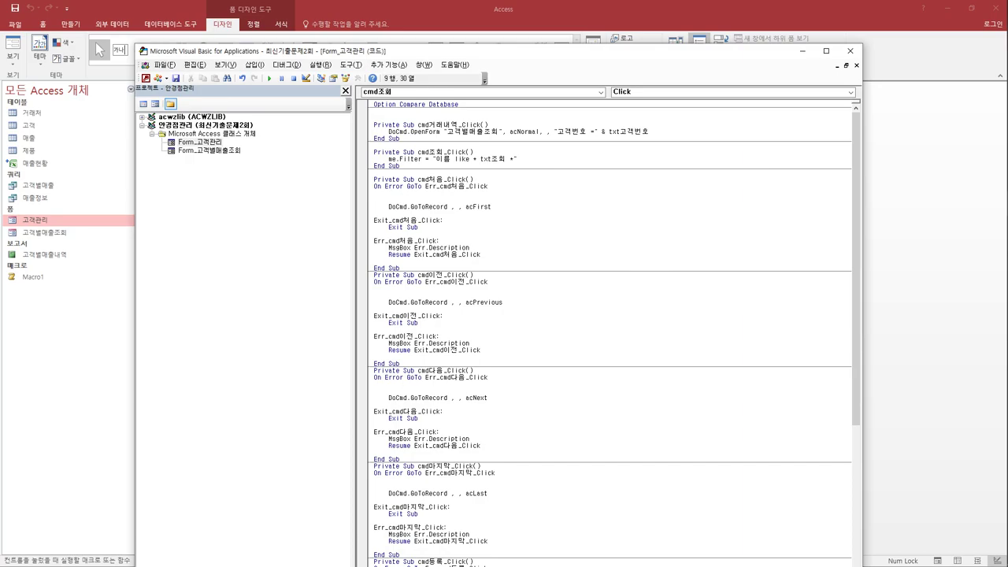
Complete the filter line in the cmd조회 click procedure as Me.Filter = "이름 like '*" & txt조회 & "*'".
type("&")
key("Right")
key("Right")
type("&")
key("BackSpace")
key("Left")
key("Left")
key("Left")
key("Left")
key("Left")
key("Left")
key("Left")
type("'")
key("Right")
key("Right")
key("Right")
key("Right")
key("Right")
key("Right")
key("Right")
key("Right")
type("'")
left_click(493, 158)
type("\"")
type(" \"")
type("\"")
key("Return")
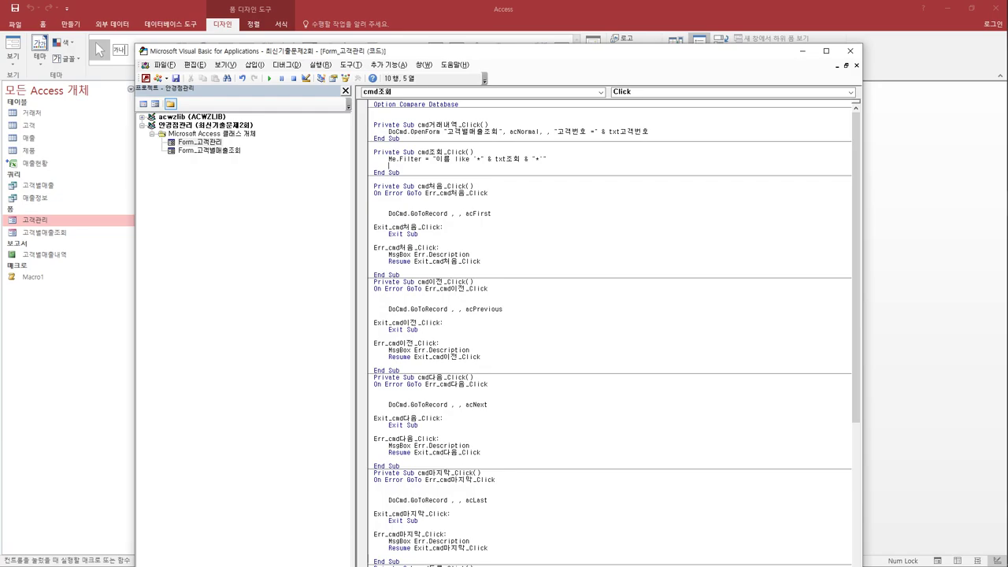
Add the line Me.FilterOn = True to the cmd조회 click procedure, and close the code editor and the 고객관리 form.
type("me.f")
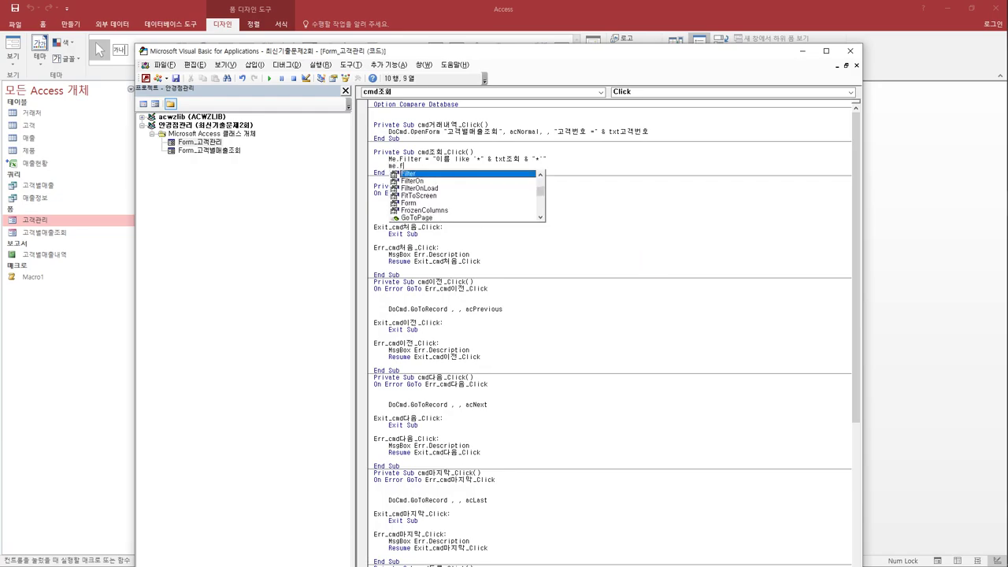
type("ilterOn =t")
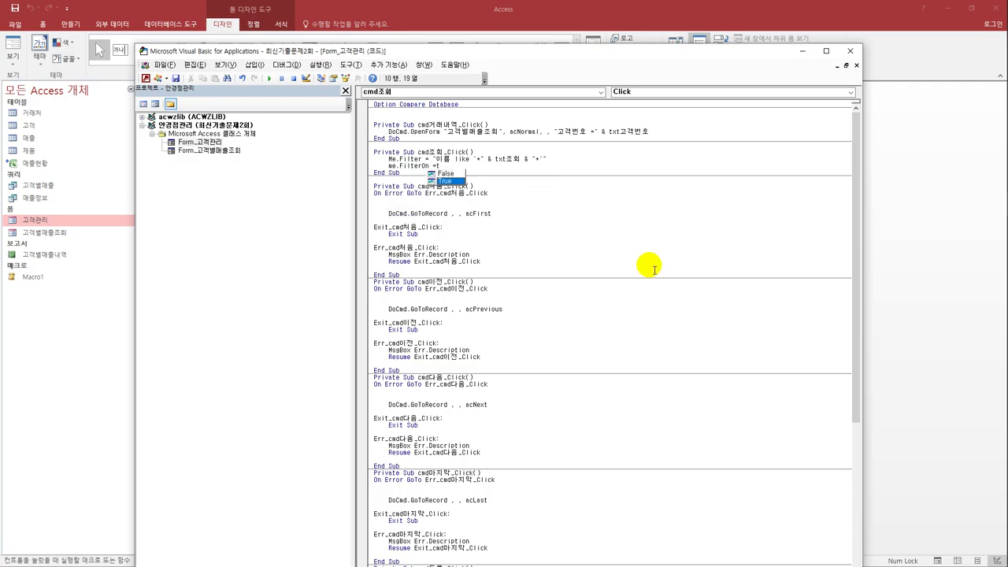
key("Tab")
key("Down")
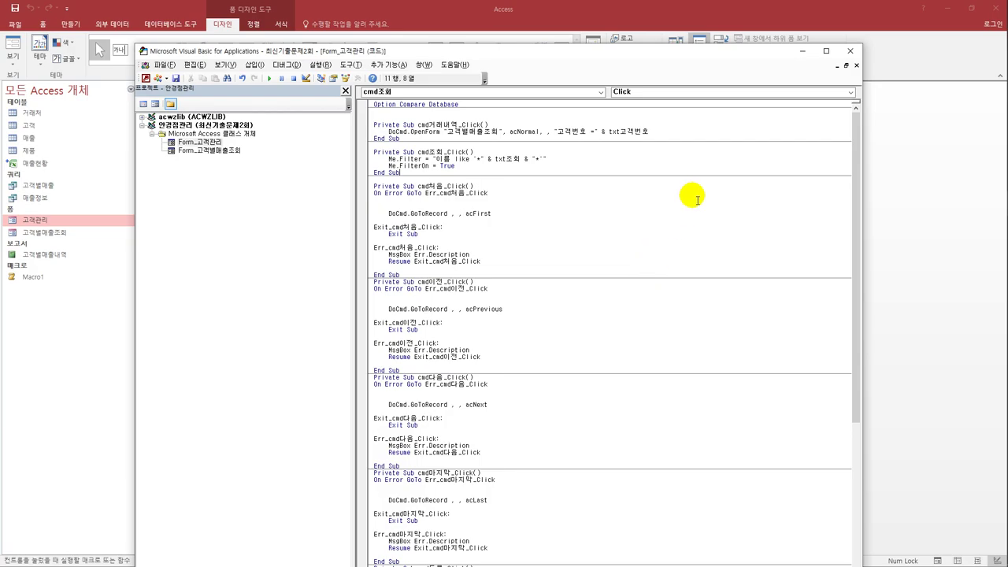
left_click(845, 51)
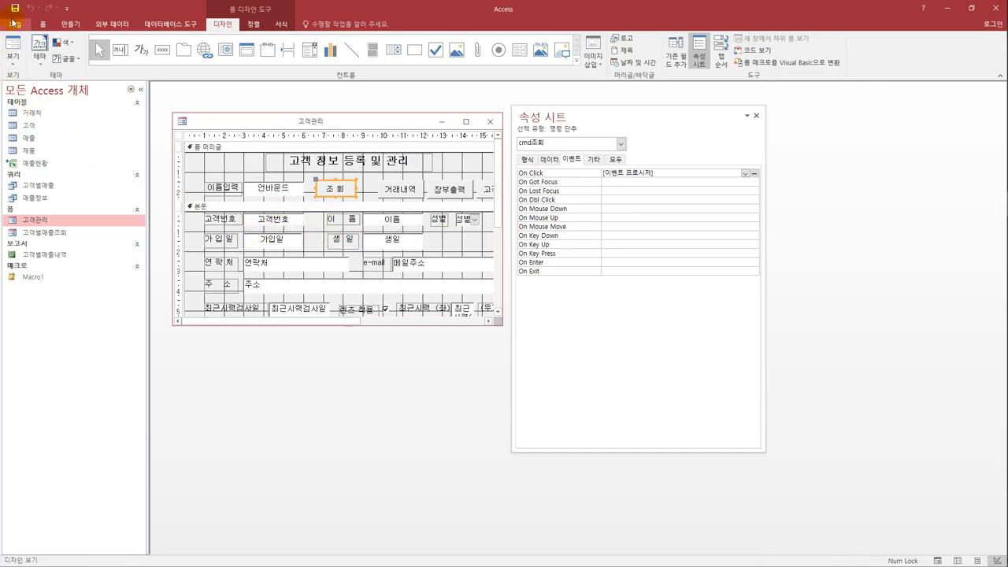
left_click(491, 123)
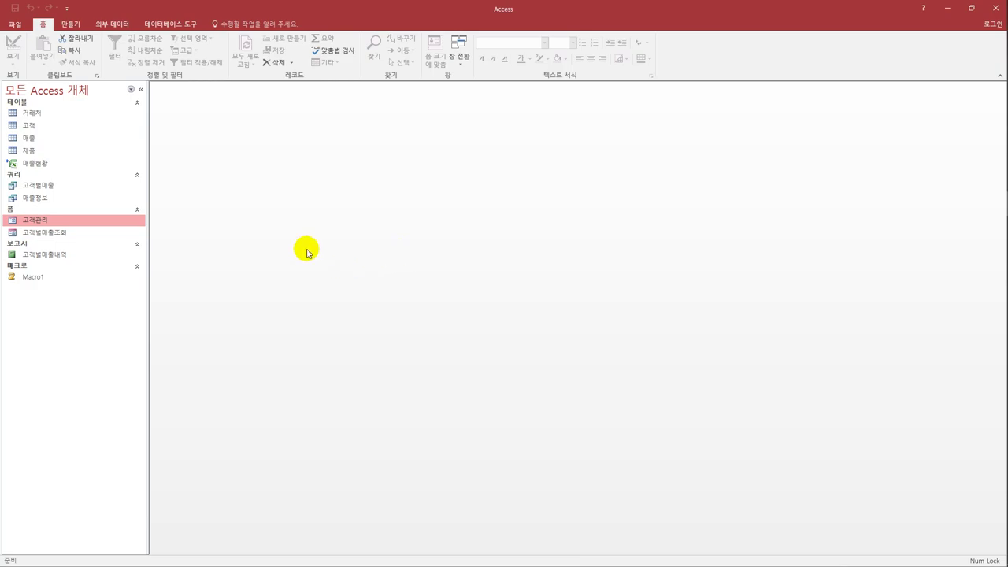
Create a new query in design view with the 고객 and 매출 tables, and enlarge both field lists.
left_click(72, 24)
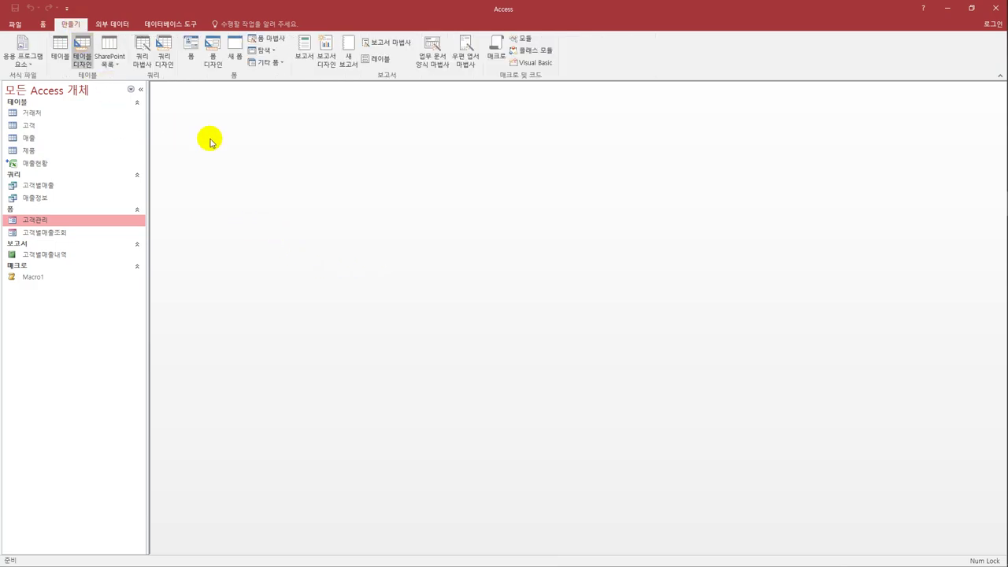
left_click(164, 63)
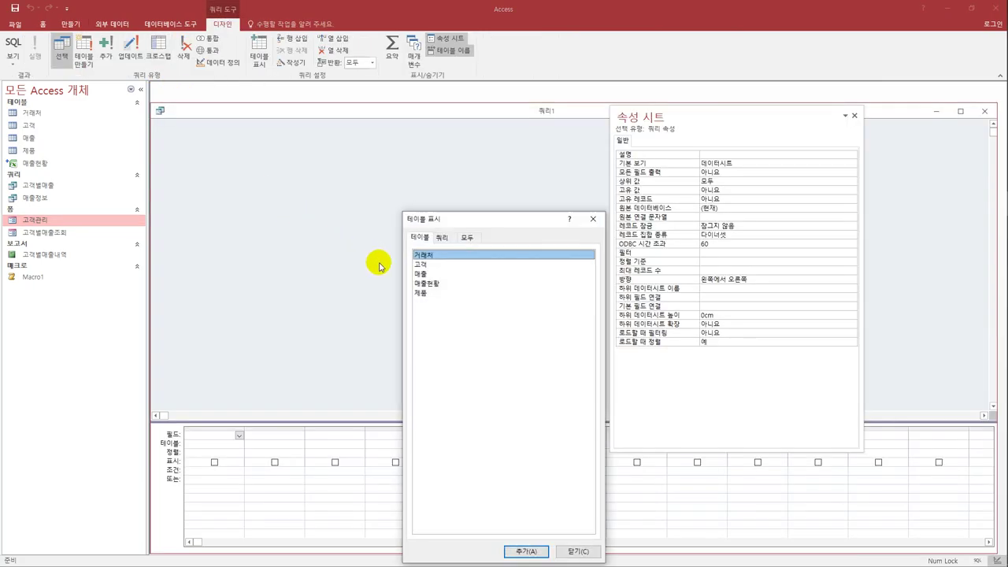
double_click(420, 266)
double_click(428, 274)
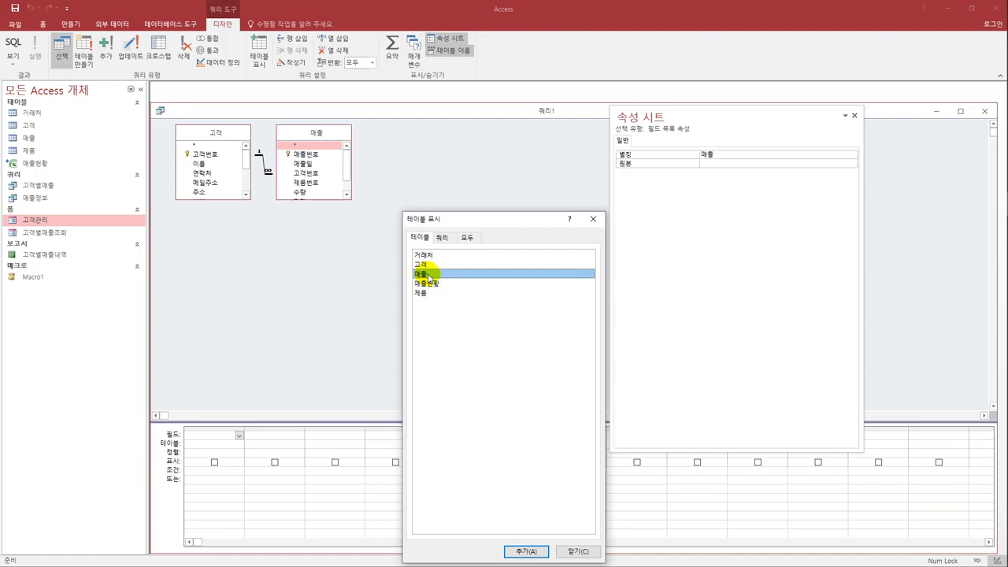
left_click(592, 218)
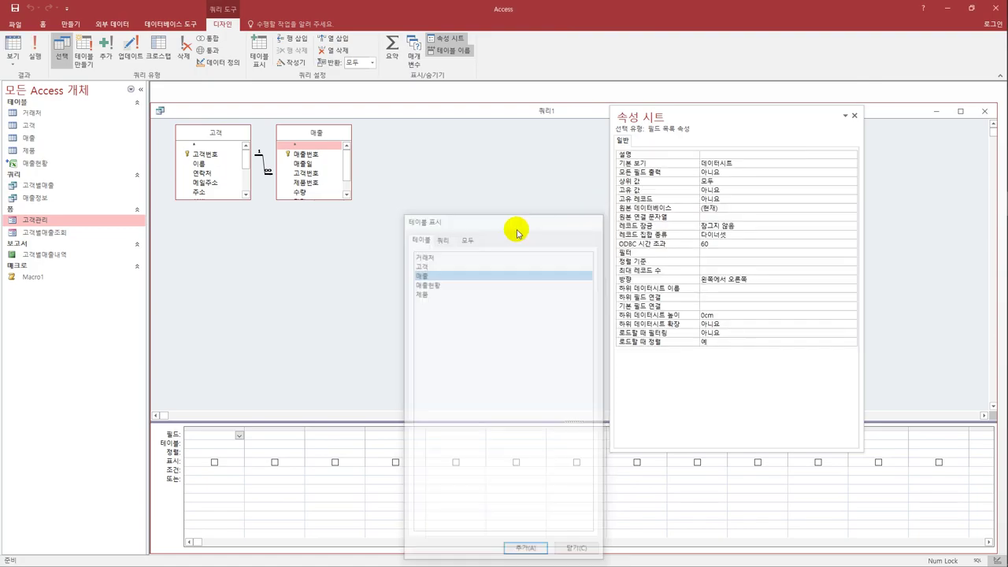
left_click_drag(304, 204, 300, 233)
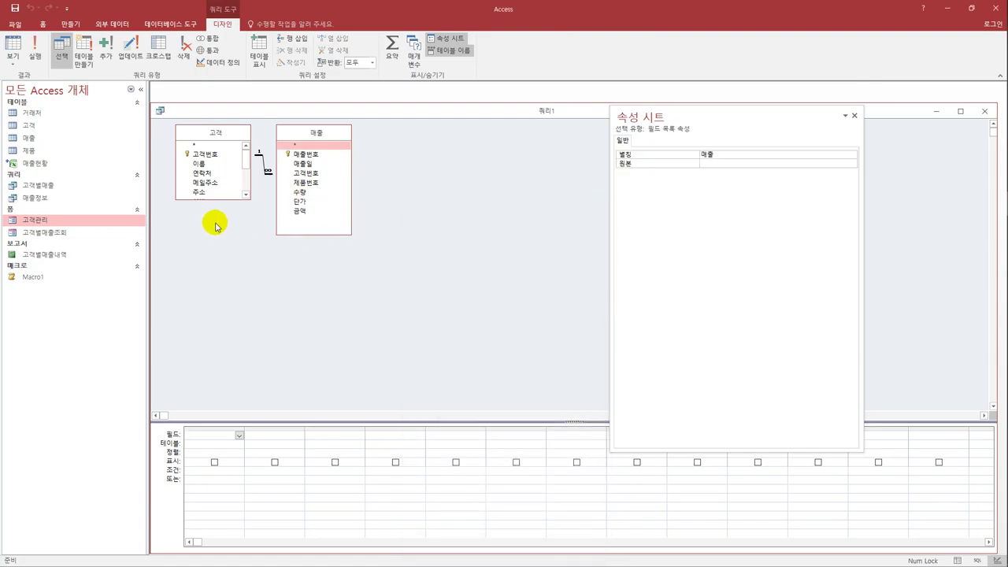
left_click_drag(203, 199, 203, 240)
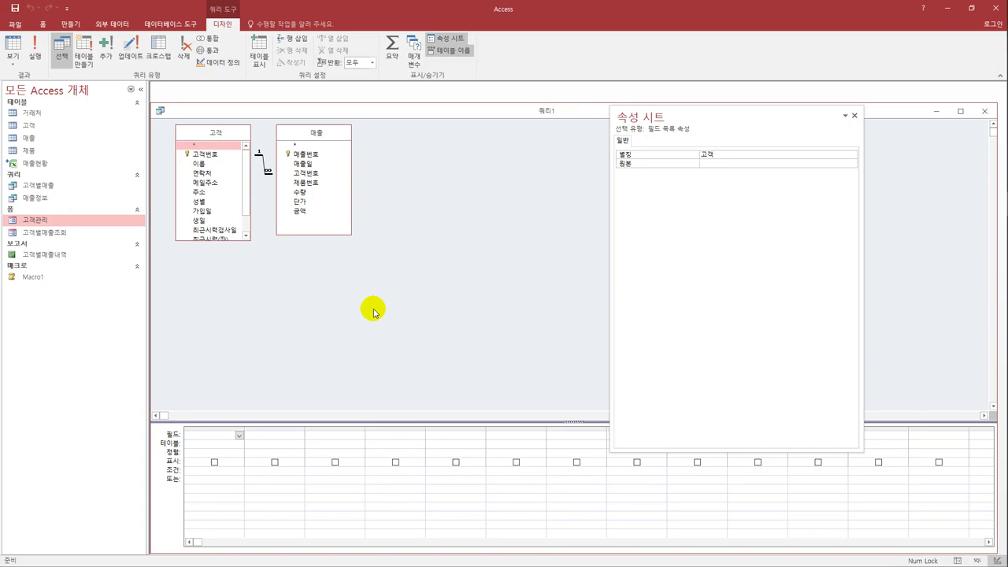
Switch the new query to SQL view and delete the generated SELECT statement.
left_click(13, 58)
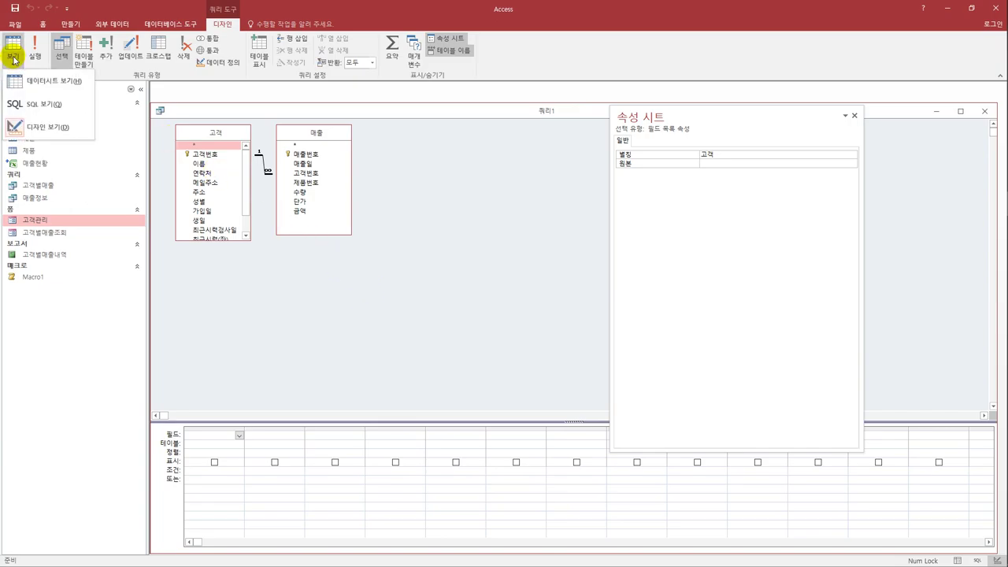
left_click(33, 109)
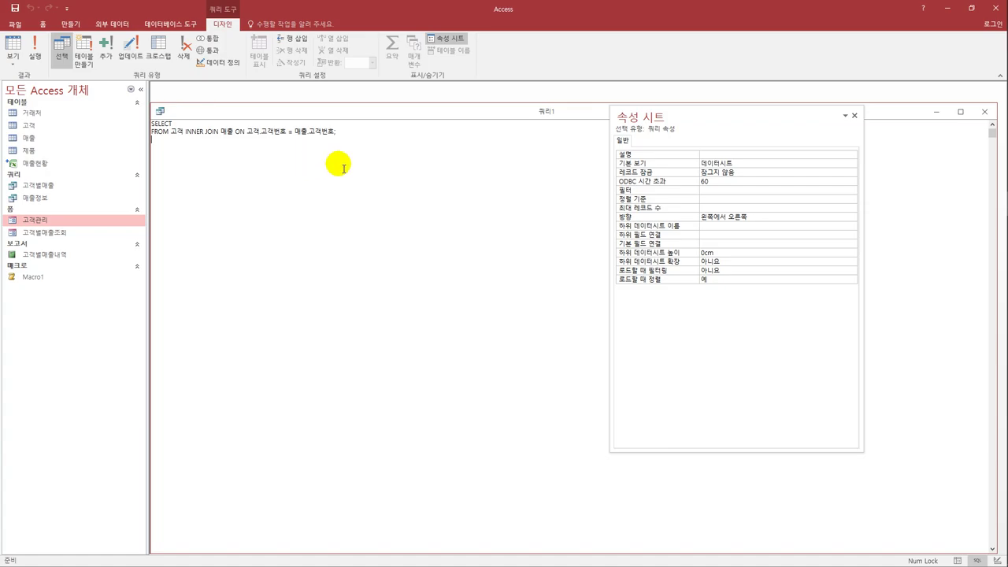
left_click_drag(360, 135, 135, 108)
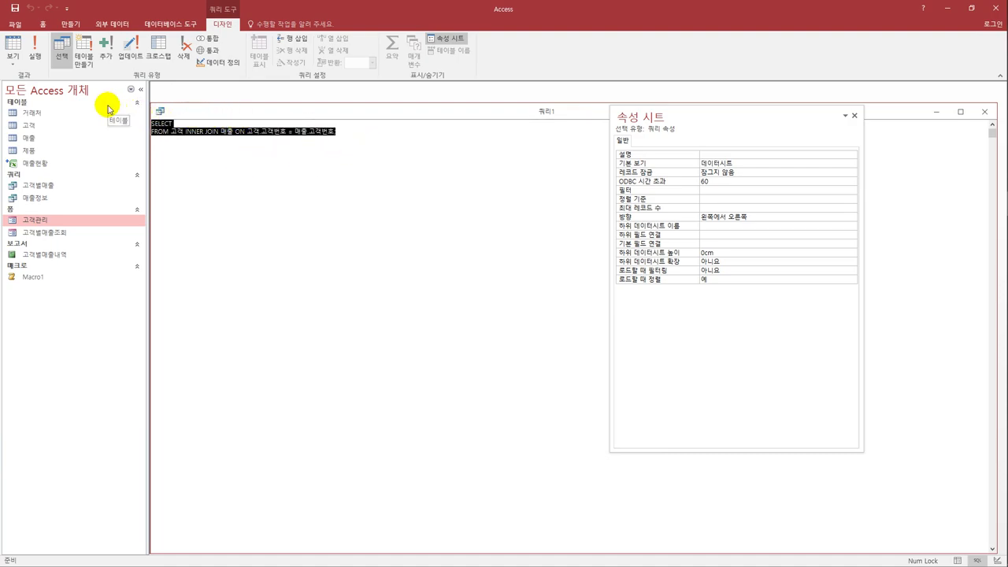
key("Delete")
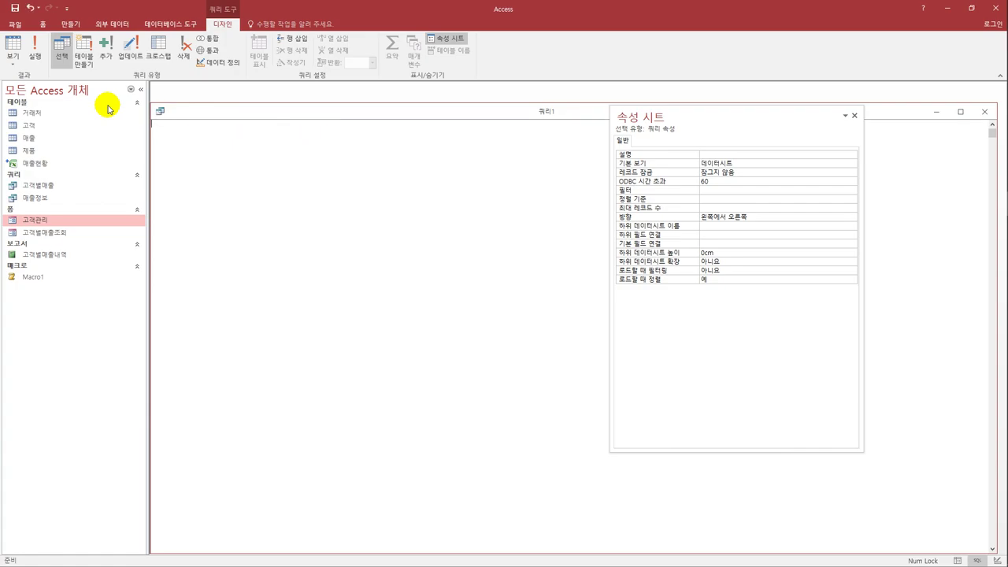
Write the SQL statement: delete * from 고객 where 고객번호 not in (select 고객번호 from 매출);.
type("de")
type("lete")
type(" *")
type("fo")
type("r")
type("om")
type(" tbl")
key("BackSpace")
key("BackSpace")
key("BackSpace")
type("고객")
key("Return")
type("where 고객번호 not in (")
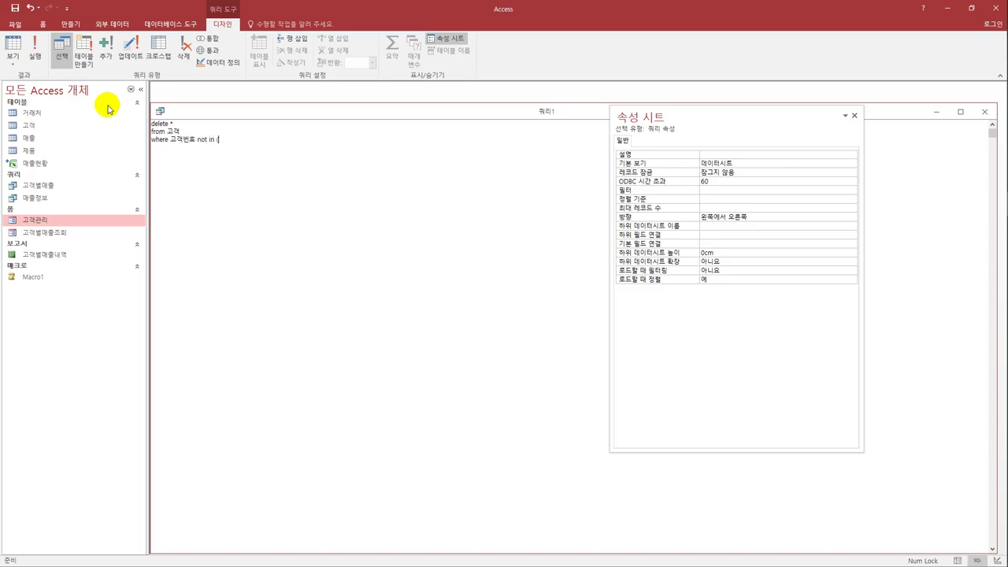
type("select 고객번호 from 매출);")
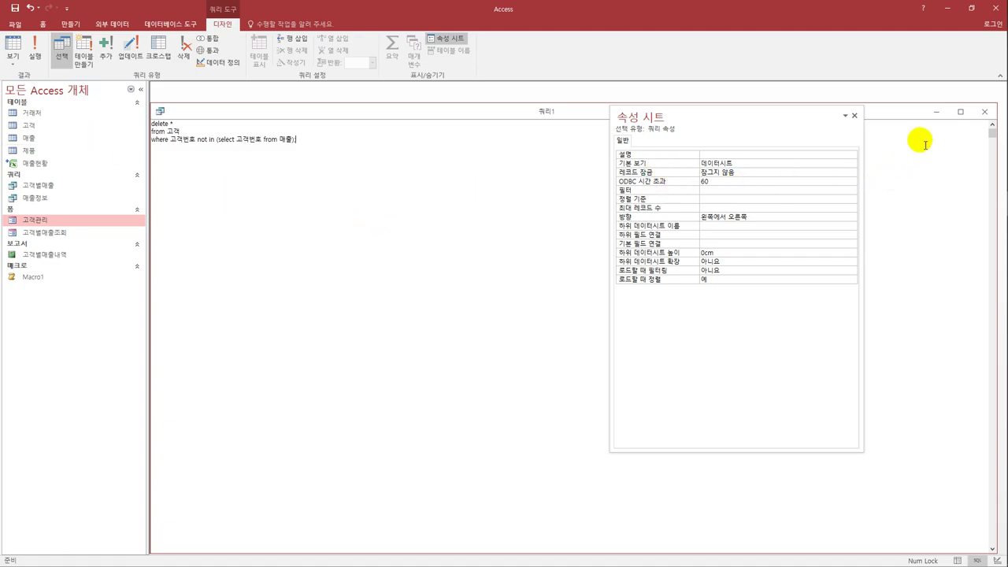
Close the delete query and save it as 불량고객삭제.
left_click(984, 112)
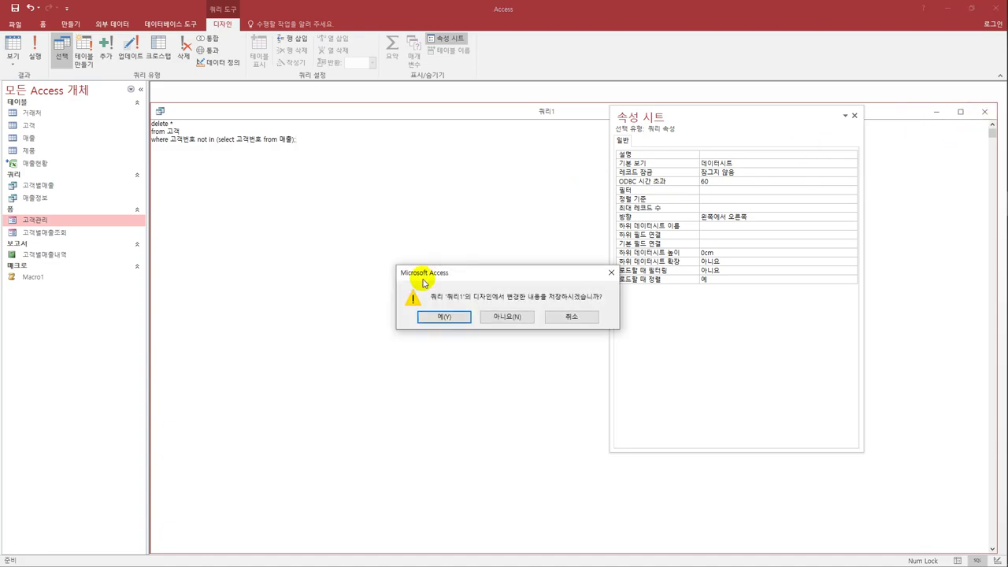
left_click(463, 319)
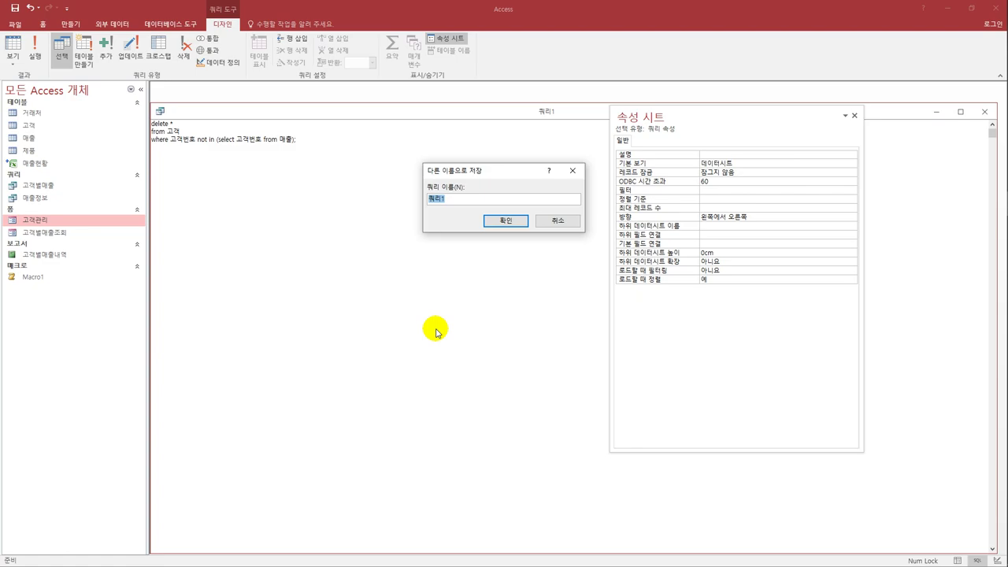
type("불량고객삭제")
key("Return")
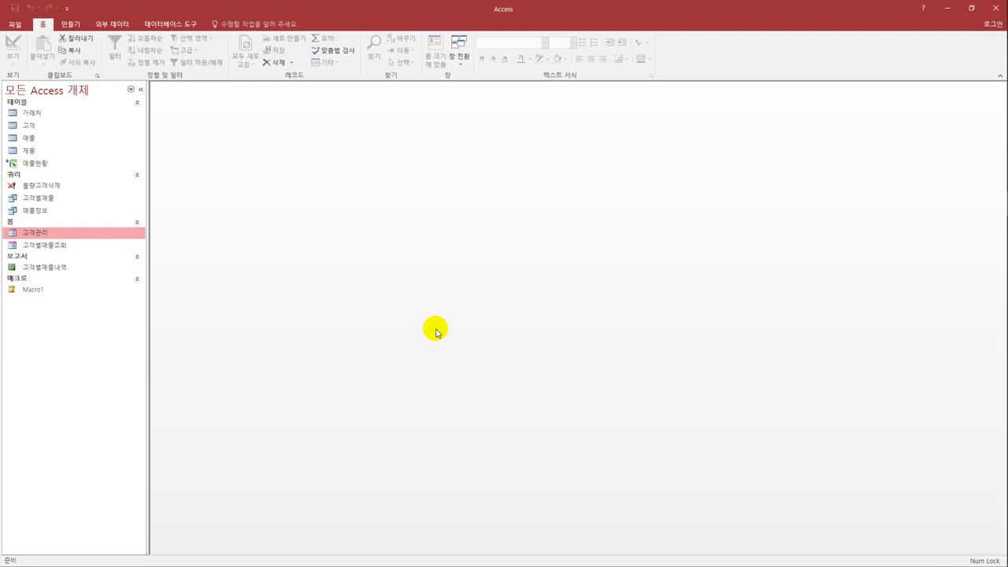
Open the 고객관리 form in design view, widen its window and select the 고객삭제 button in the form header.
right_click(55, 237)
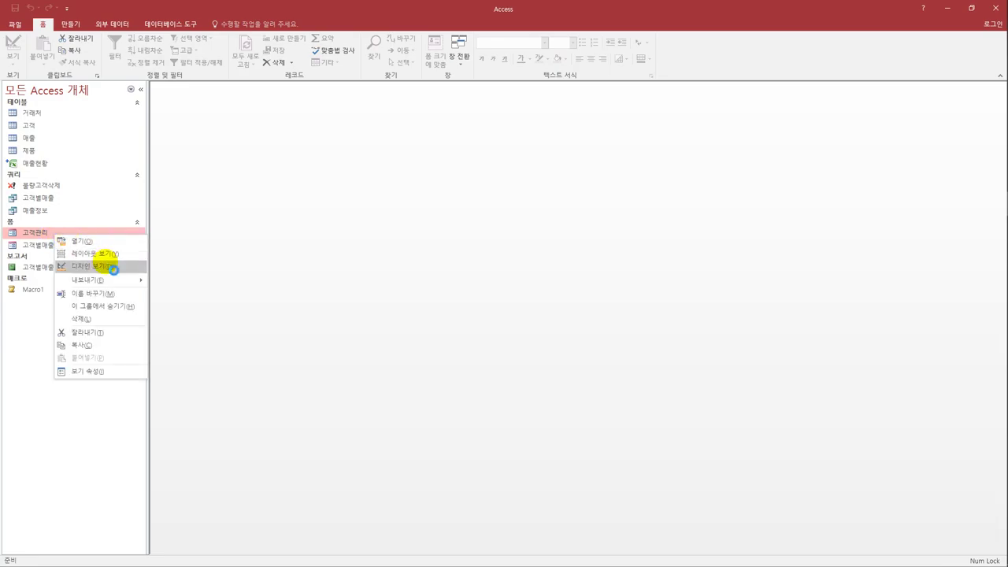
left_click(104, 265)
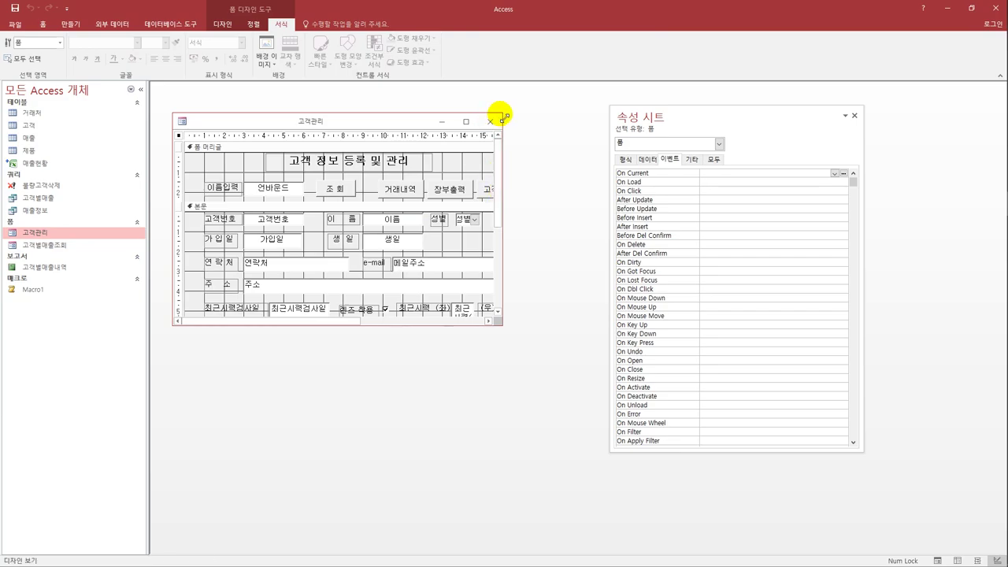
left_click_drag(499, 110, 563, 108)
left_click(511, 183)
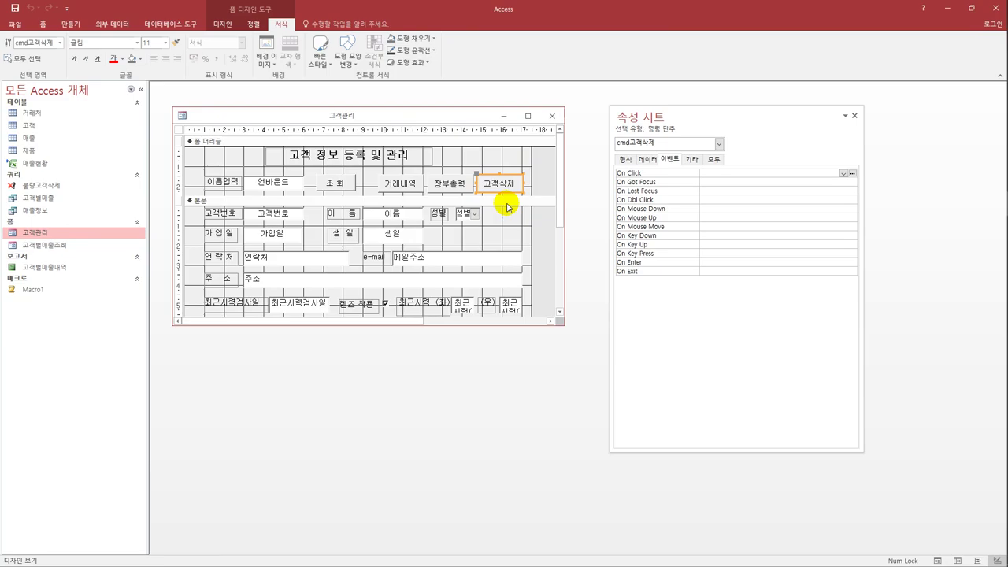
Create a new macro with an OpenQuery action that runs the 불량고객삭제 query.
left_click(76, 27)
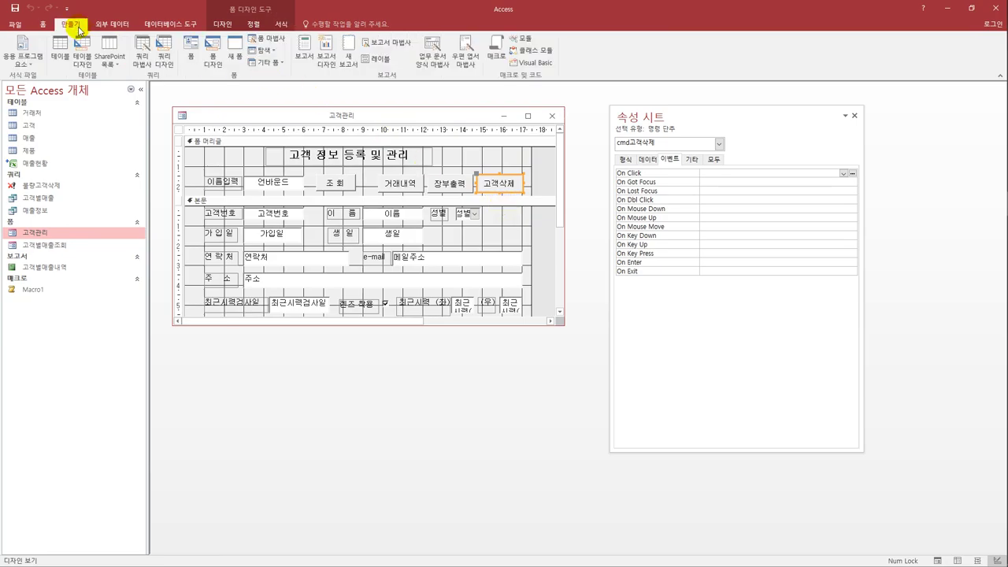
left_click(496, 58)
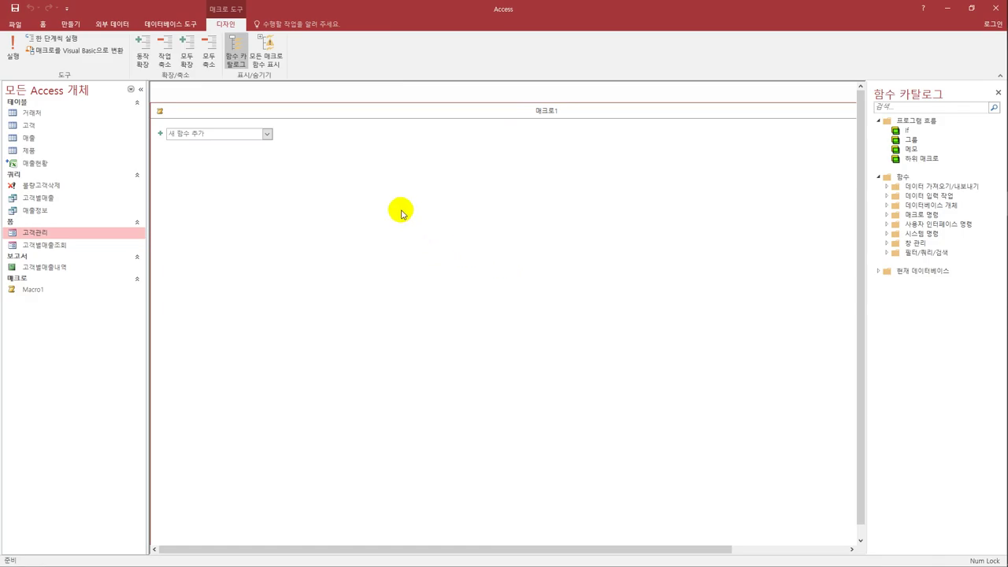
left_click(267, 135)
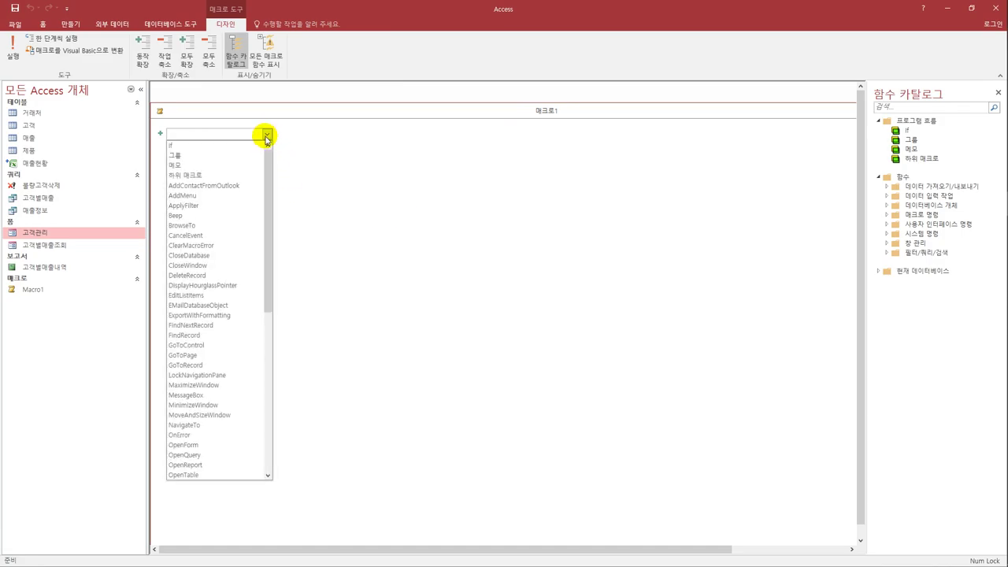
left_click_drag(267, 158, 274, 206)
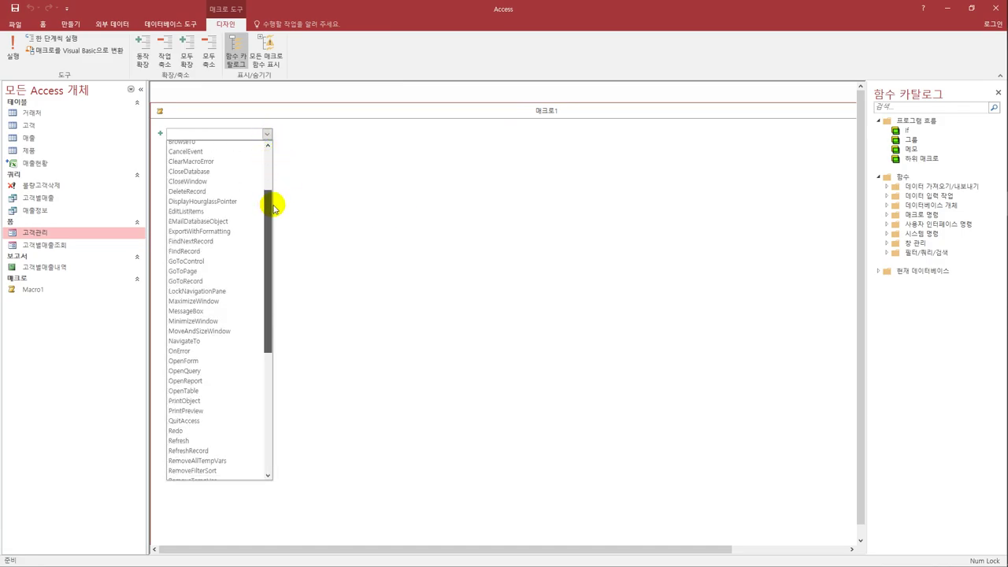
left_click(227, 371)
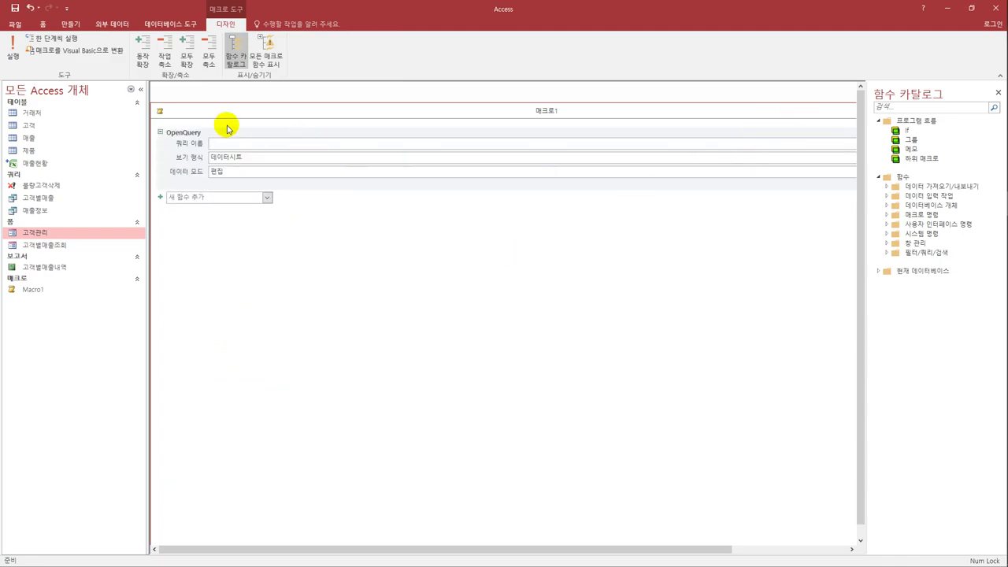
left_click_drag(160, 110, 283, 149)
left_click(684, 185)
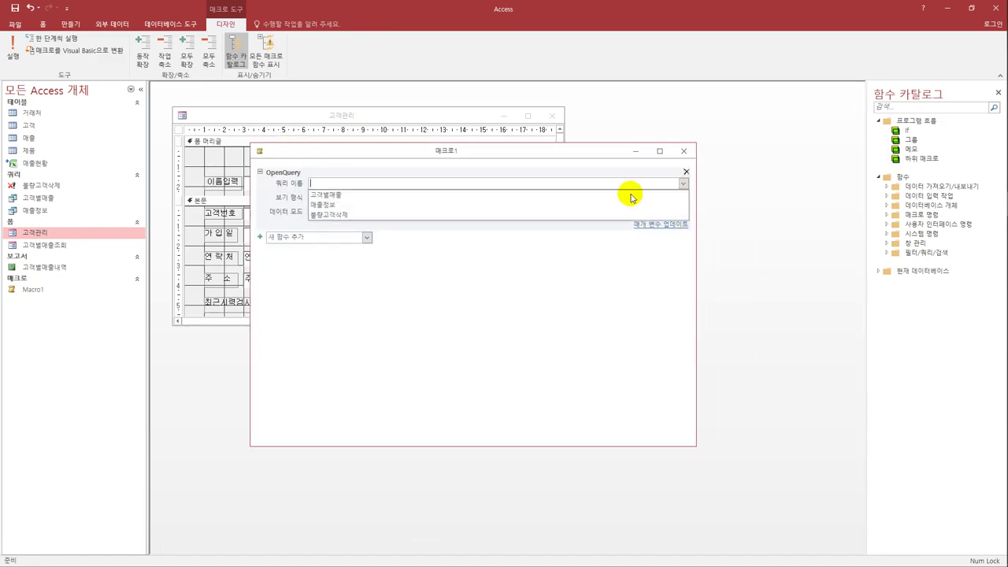
left_click(578, 214)
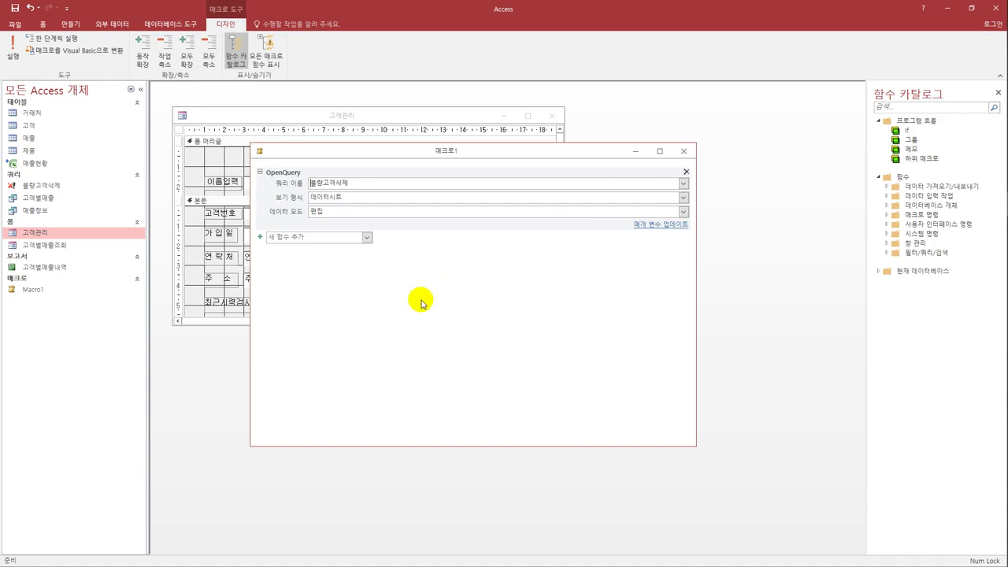
Save the macro as Macro2 and close it.
left_click(14, 8)
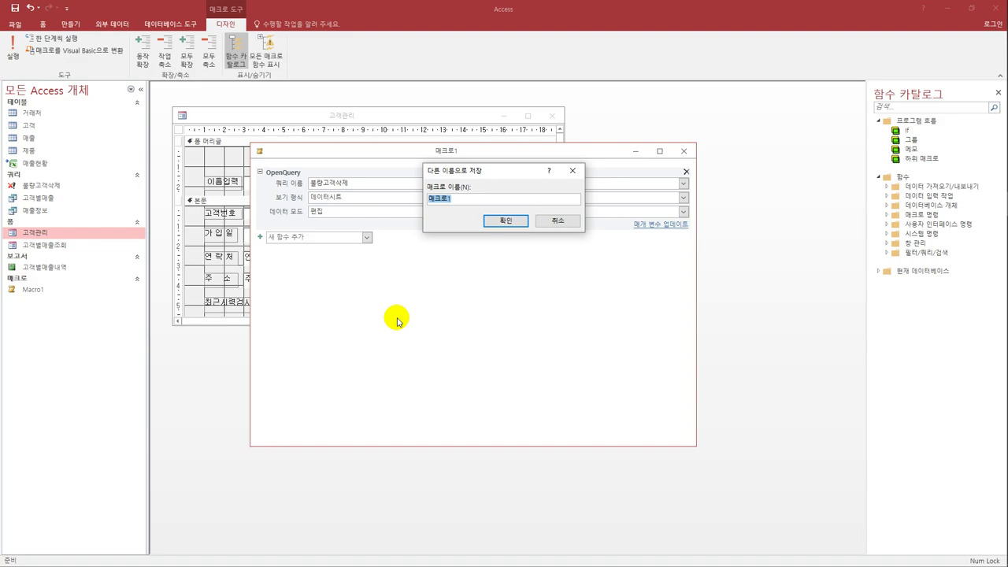
type("Macro2")
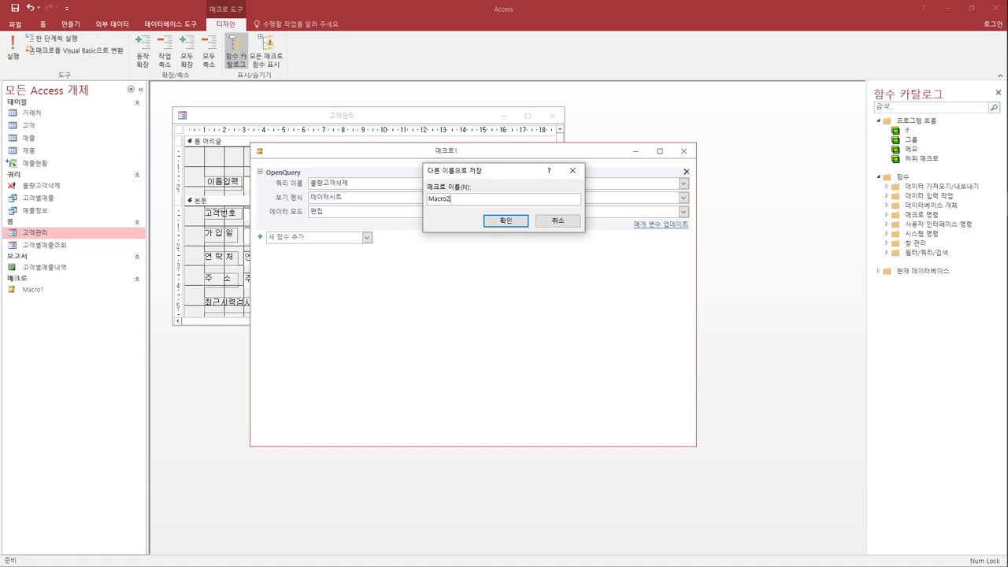
left_click(508, 222)
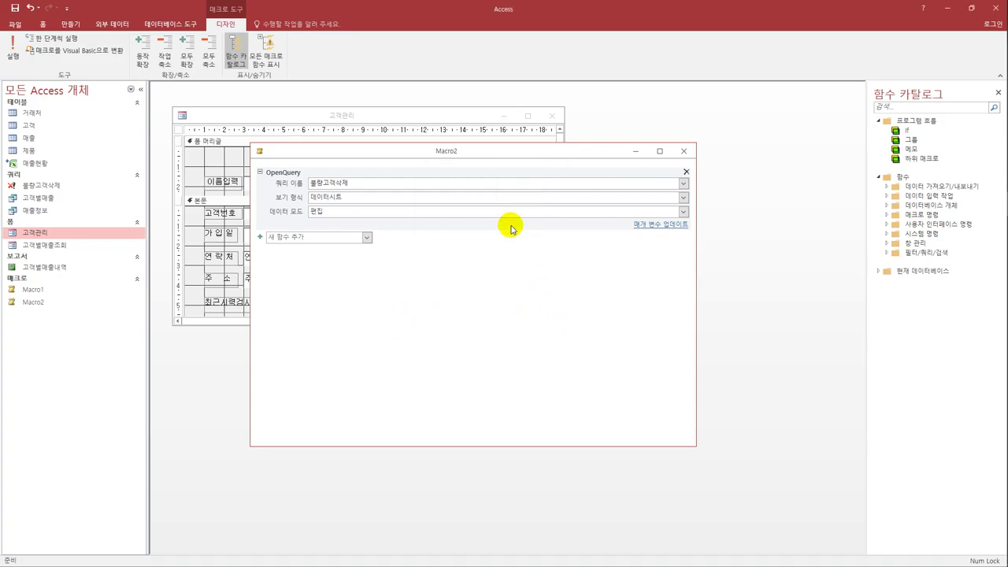
left_click(682, 151)
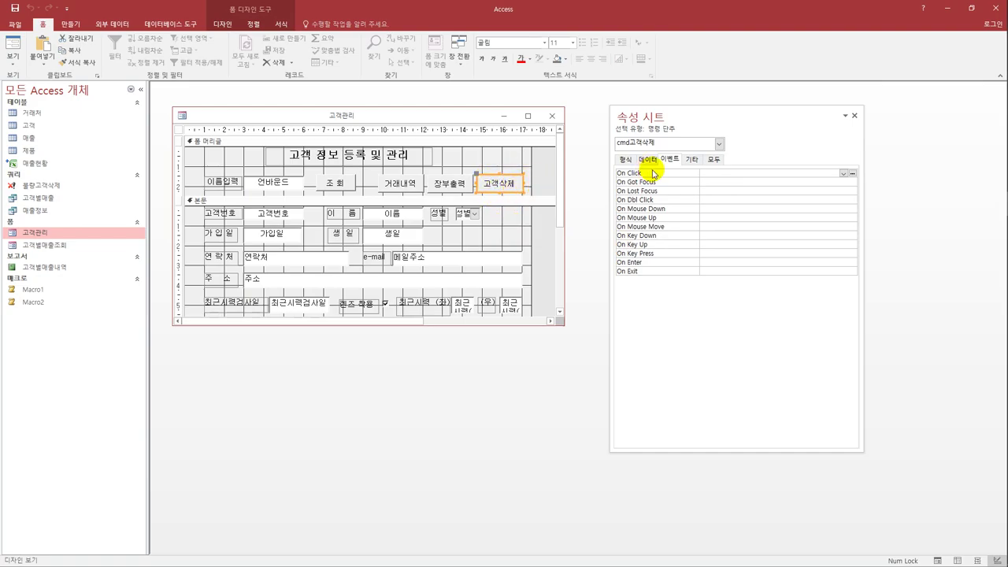
Assign Macro2 to the 고객삭제 button's On Click event, and close the 고객관리 form, saving the changes.
left_click(843, 173)
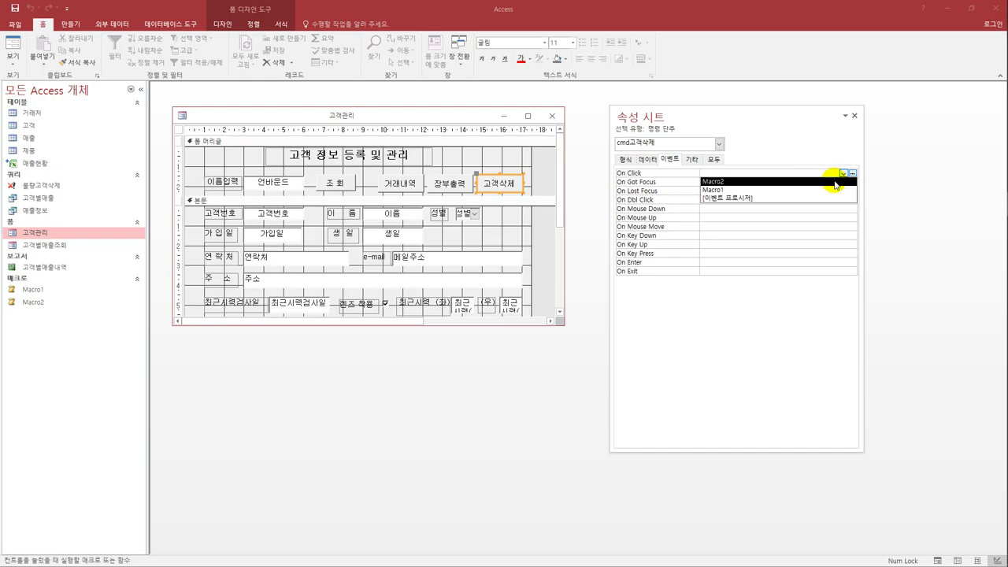
left_click(835, 183)
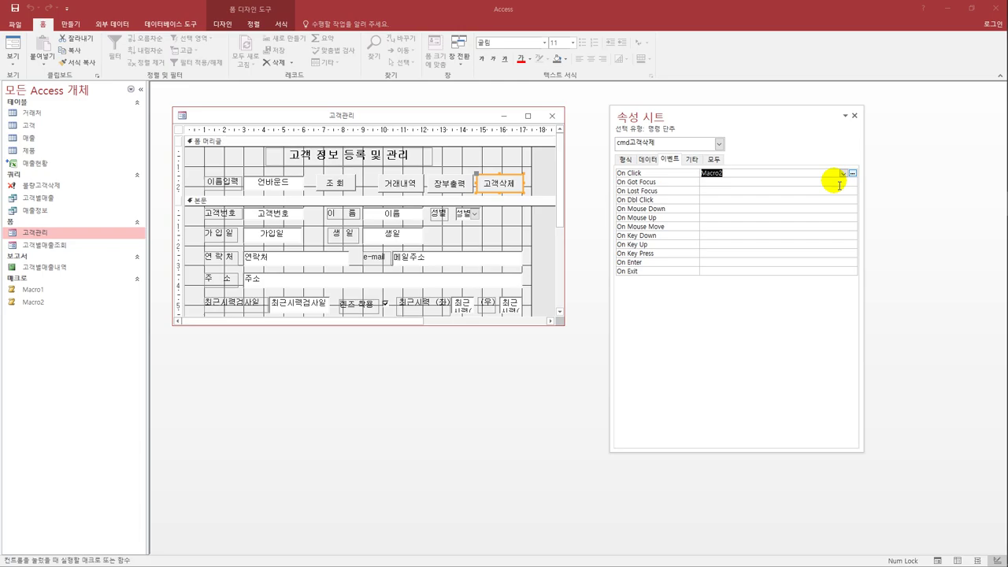
left_click(553, 117)
left_click(432, 319)
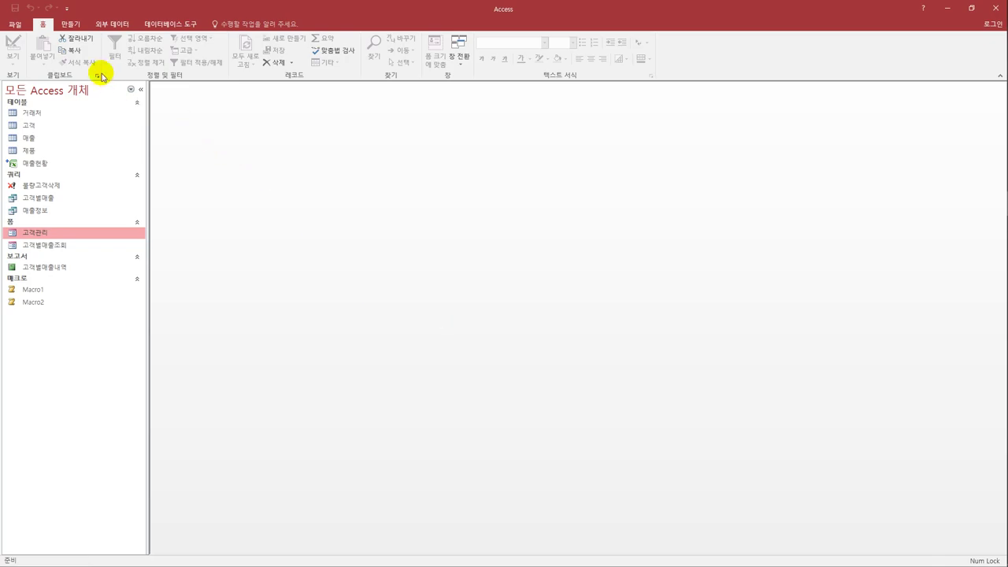
Create a new query in design view from the 매출 table with the 고객번호 and 금액 fields.
left_click(60, 25)
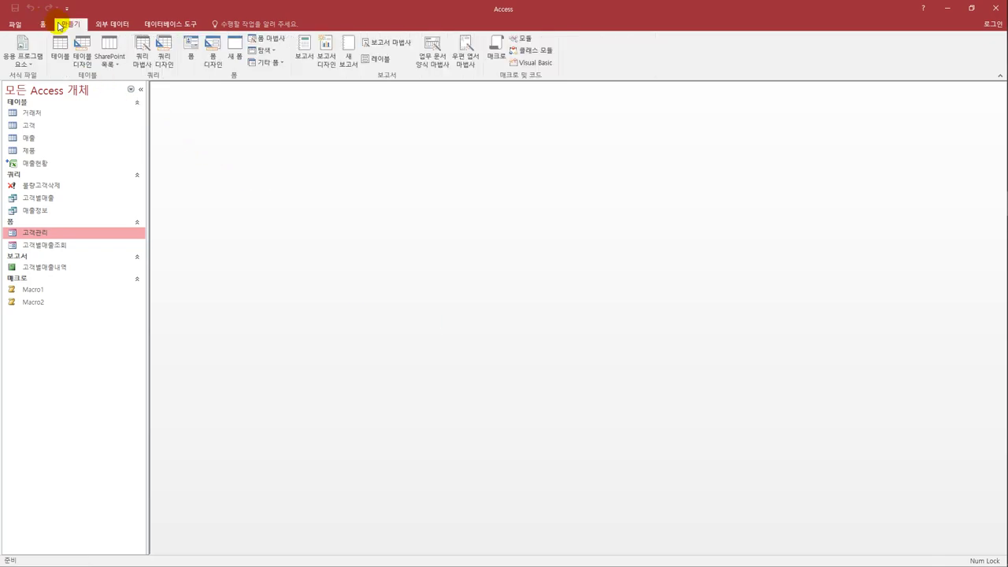
left_click(165, 59)
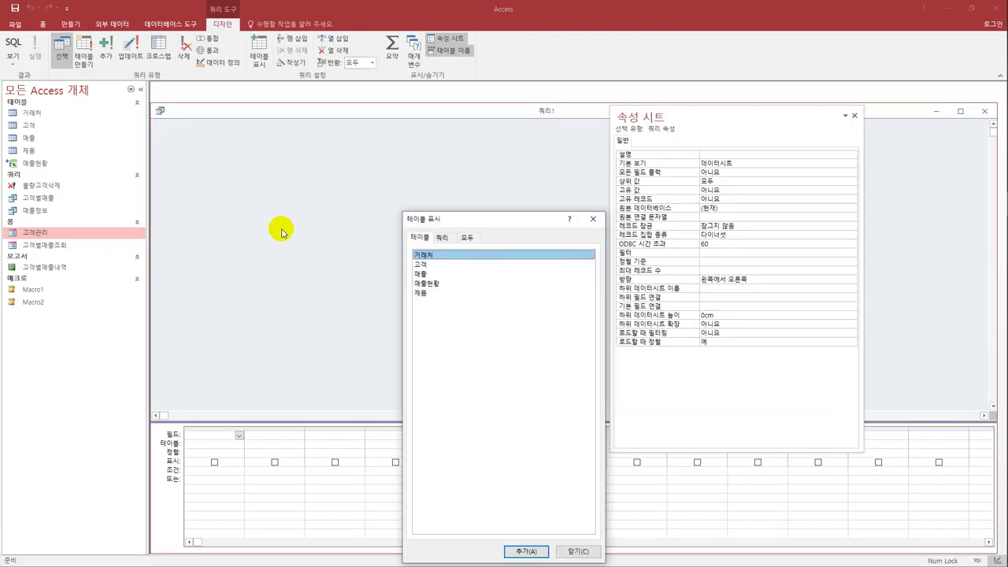
double_click(432, 275)
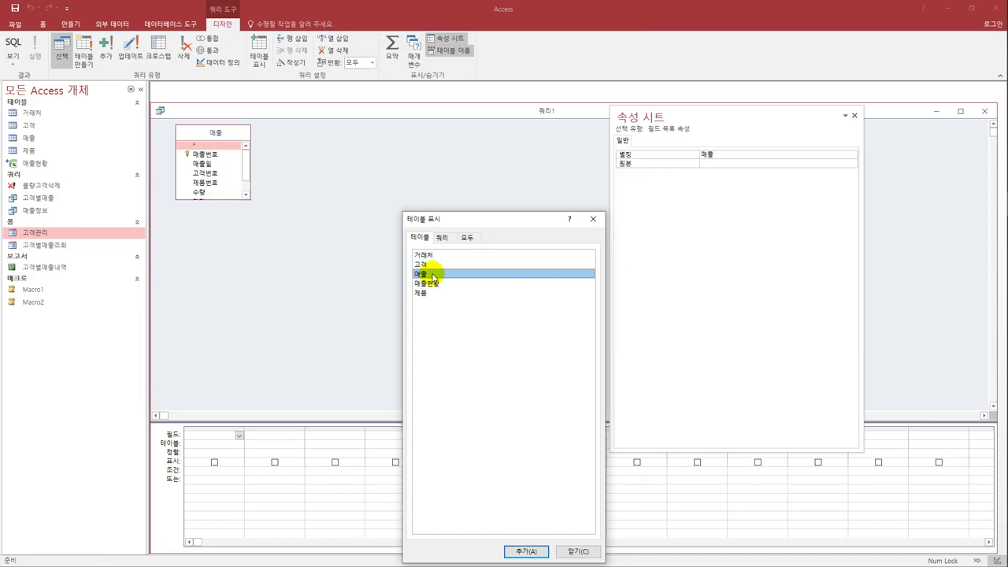
left_click(593, 219)
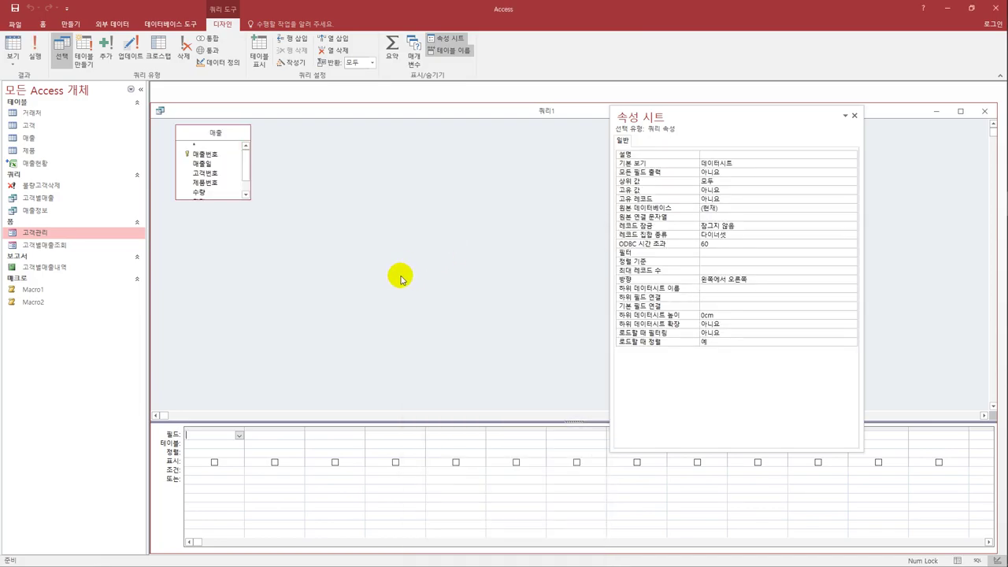
double_click(216, 175)
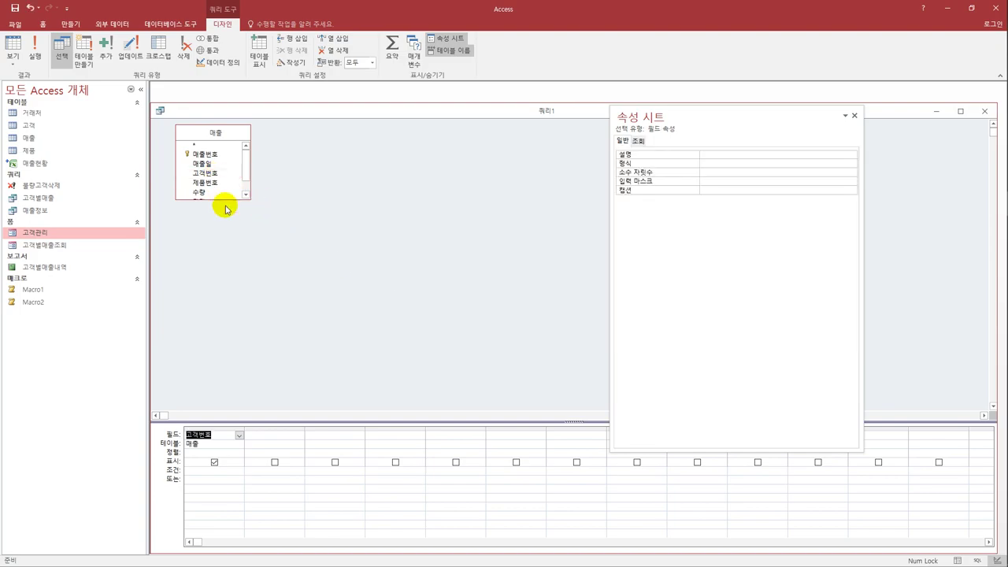
left_click_drag(225, 199, 227, 252)
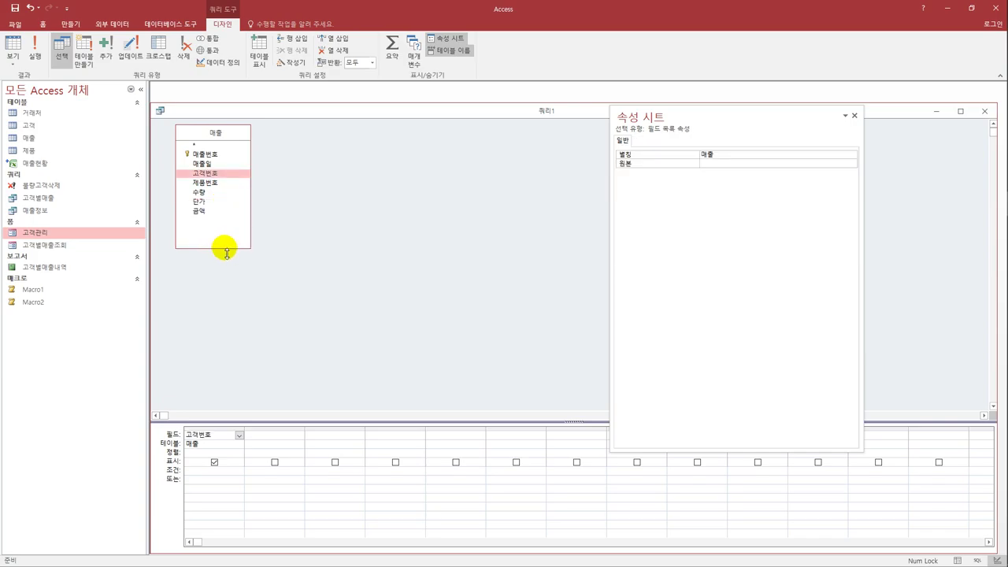
double_click(215, 211)
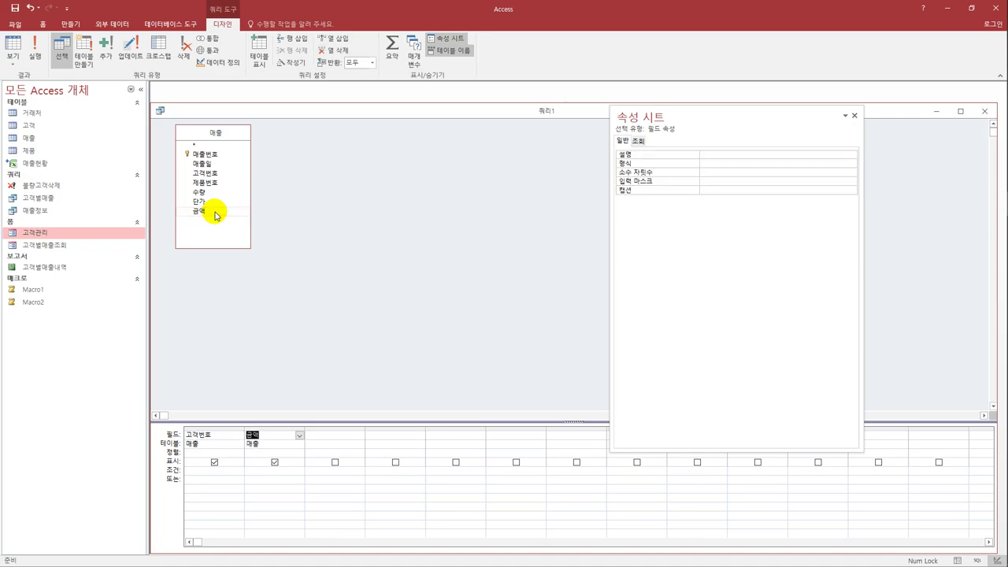
Turn on totals in the query, summarise 금액 with 합계 and name that column 금액총계.
left_click(393, 47)
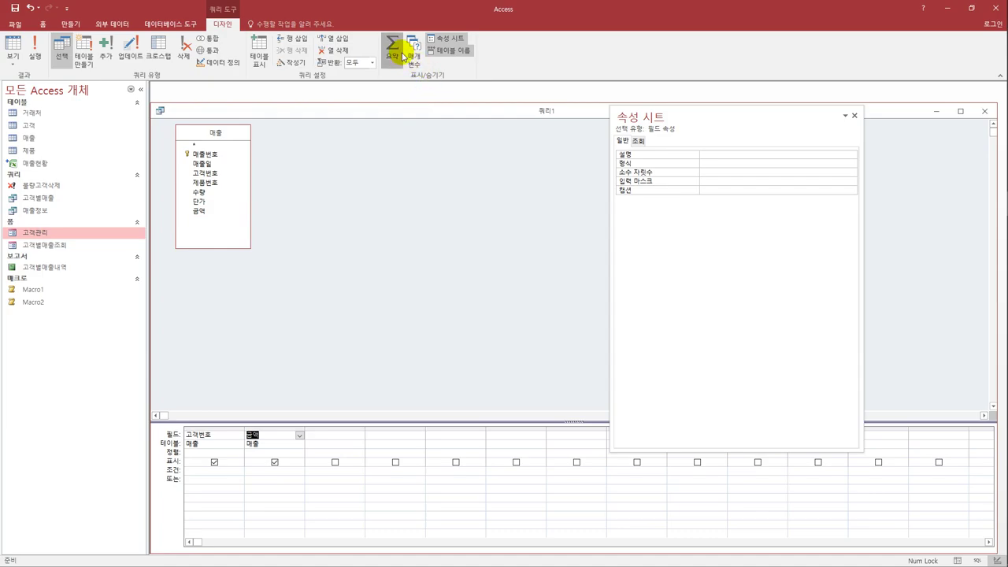
left_click(294, 454)
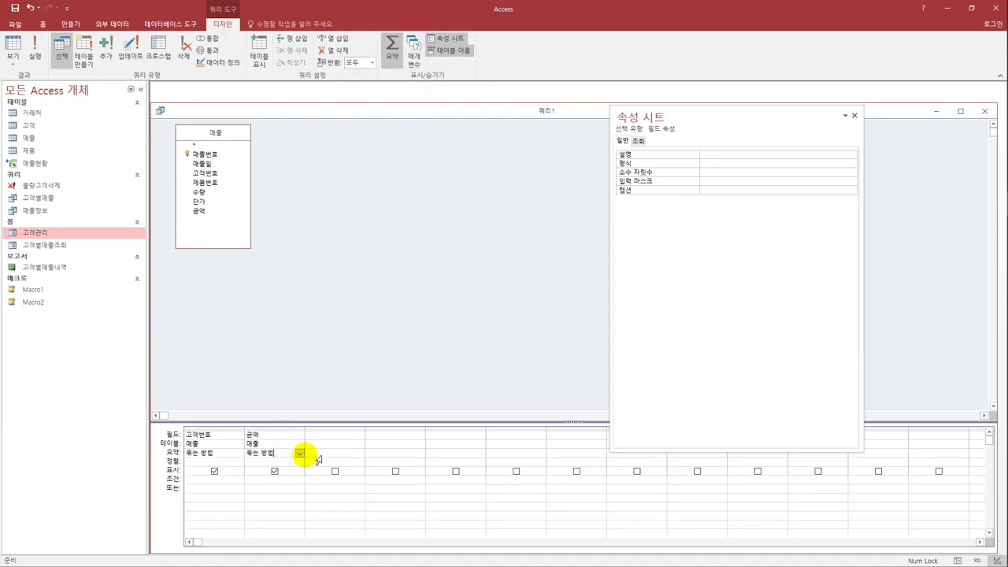
left_click(300, 455)
left_click(286, 472)
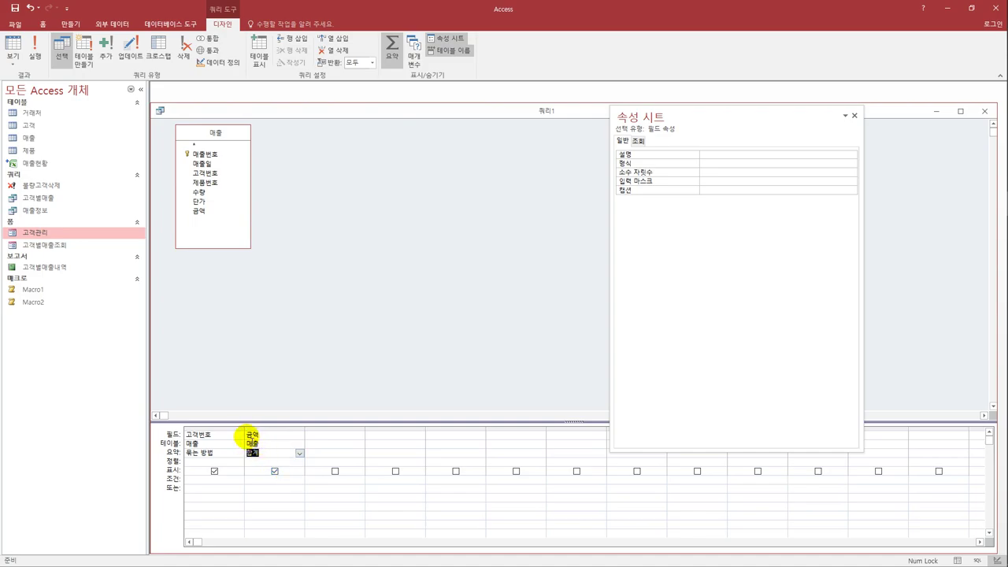
left_click(245, 435)
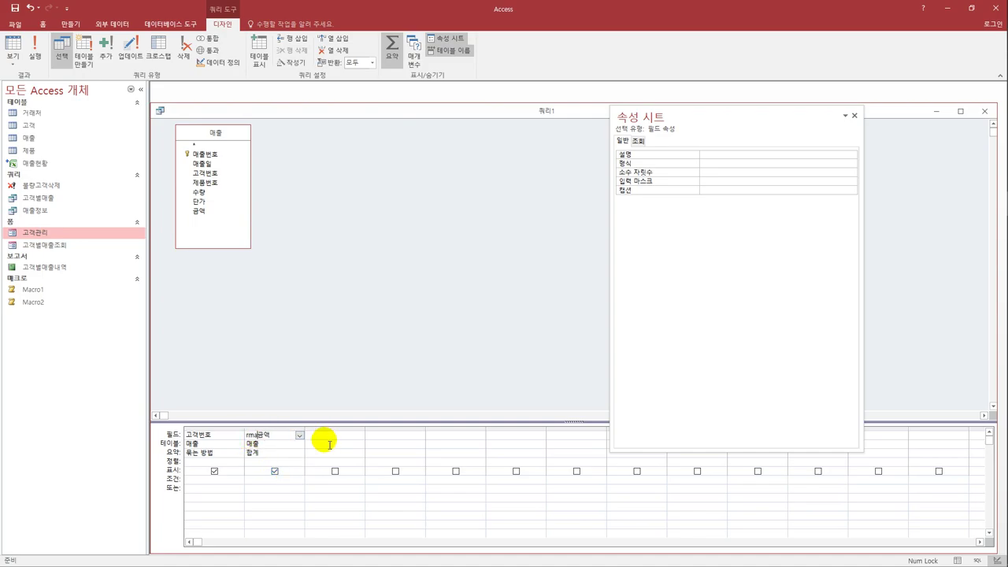
type("금액총합:")
key("Tab")
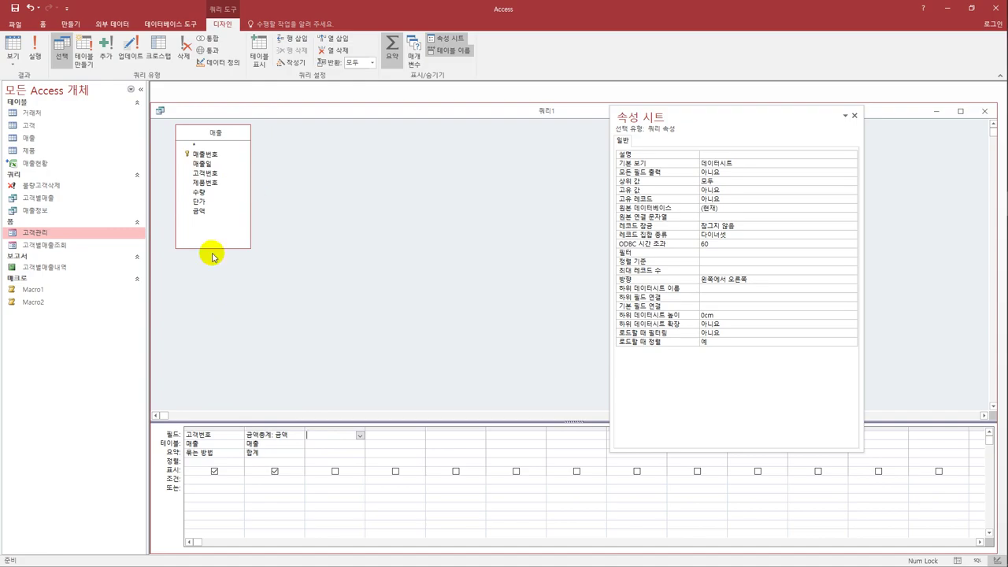
Check the total amount per customer in datasheet view and return to the query's design view.
left_click(14, 59)
left_click(36, 79)
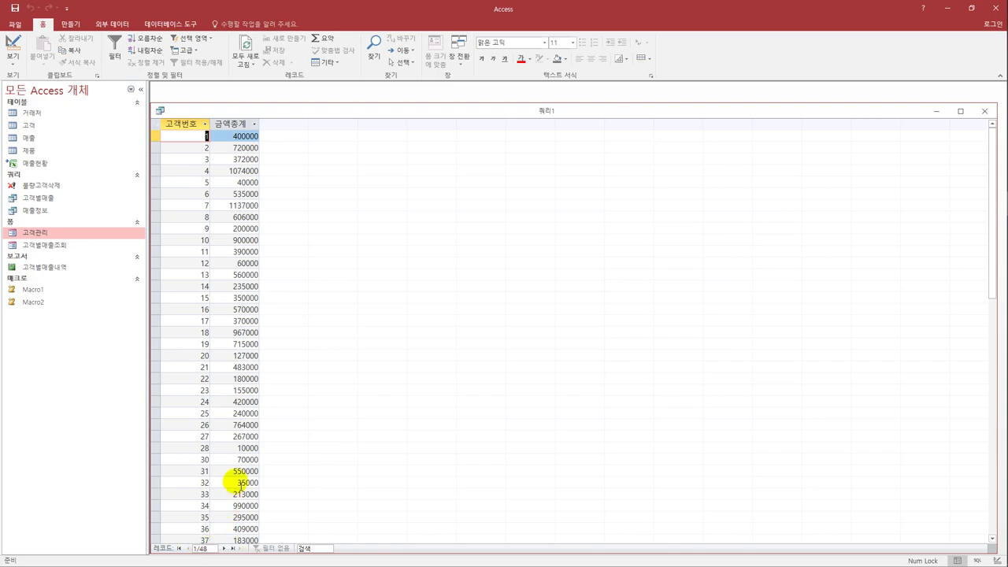
left_click(12, 61)
left_click(13, 128)
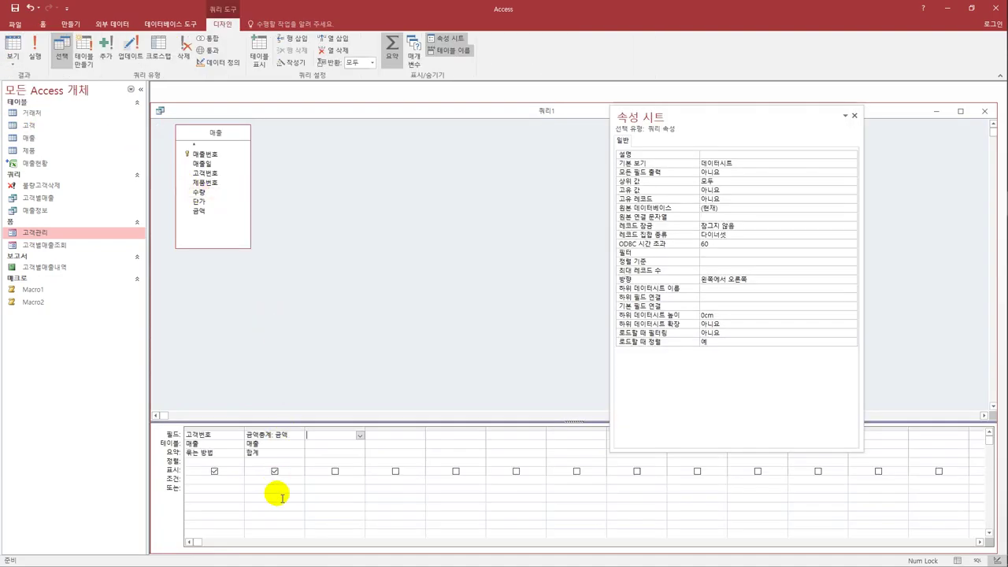
Sort the 금액총계 column in descending order (내림차순) and display the query's datasheet.
left_click(274, 462)
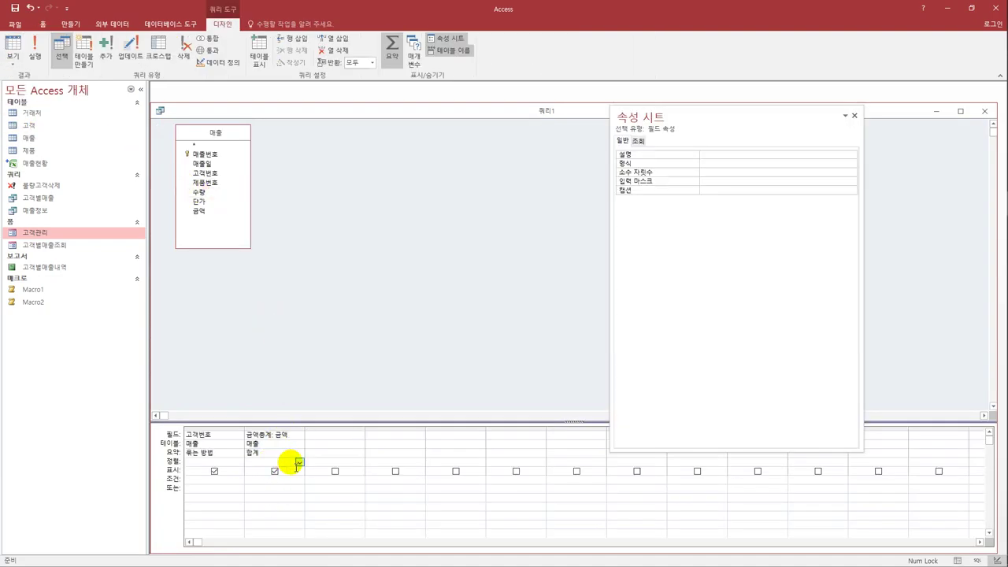
left_click(300, 461)
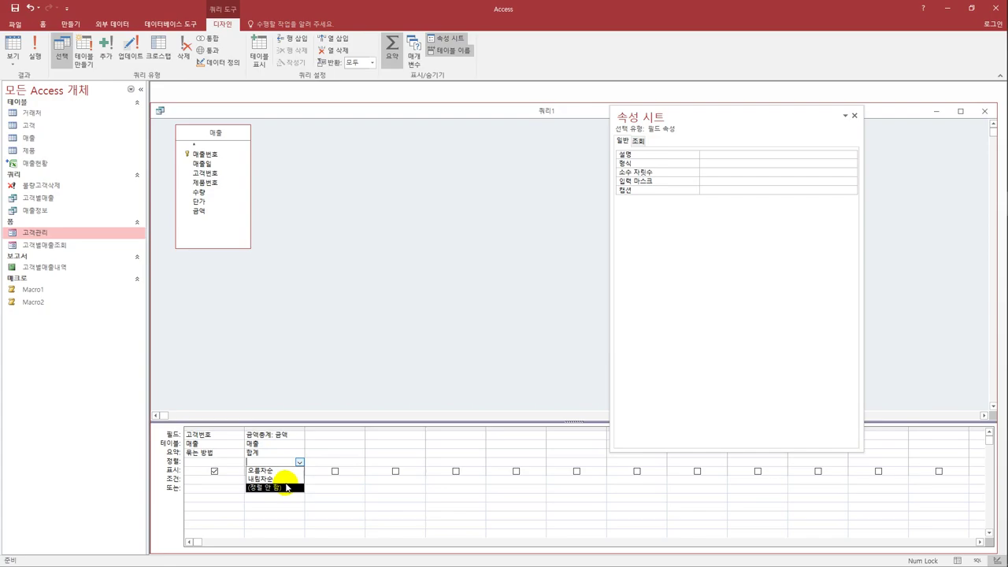
left_click(276, 478)
left_click(15, 49)
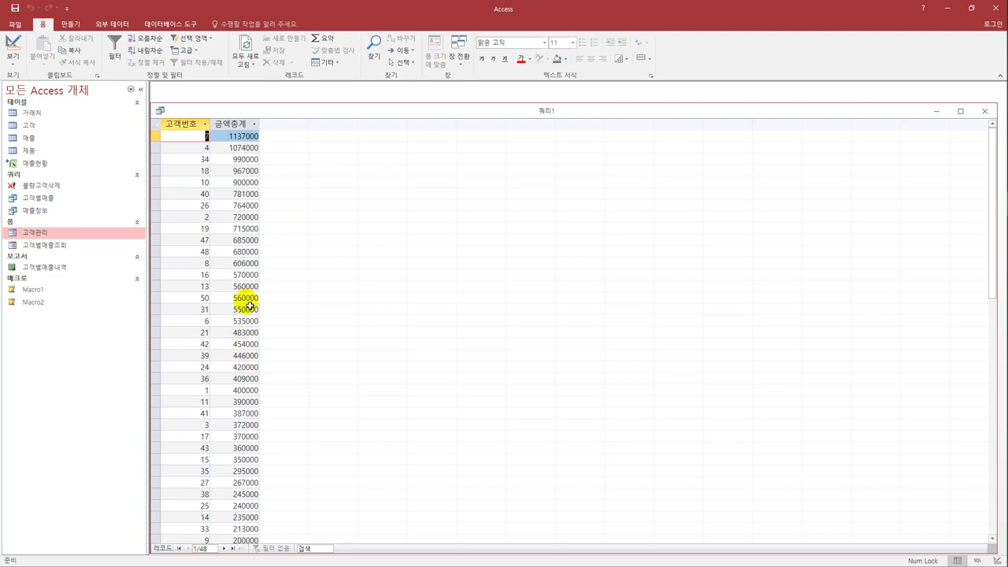
Examine the tenth-ranked customer's 금액총계 in the sorted datasheet and return to design view.
left_click(245, 241)
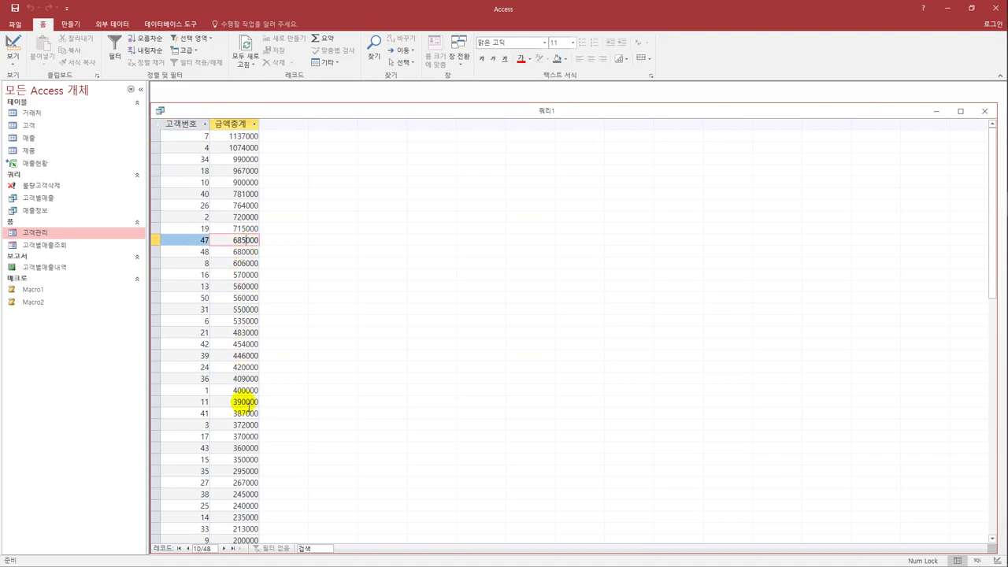
left_click(13, 63)
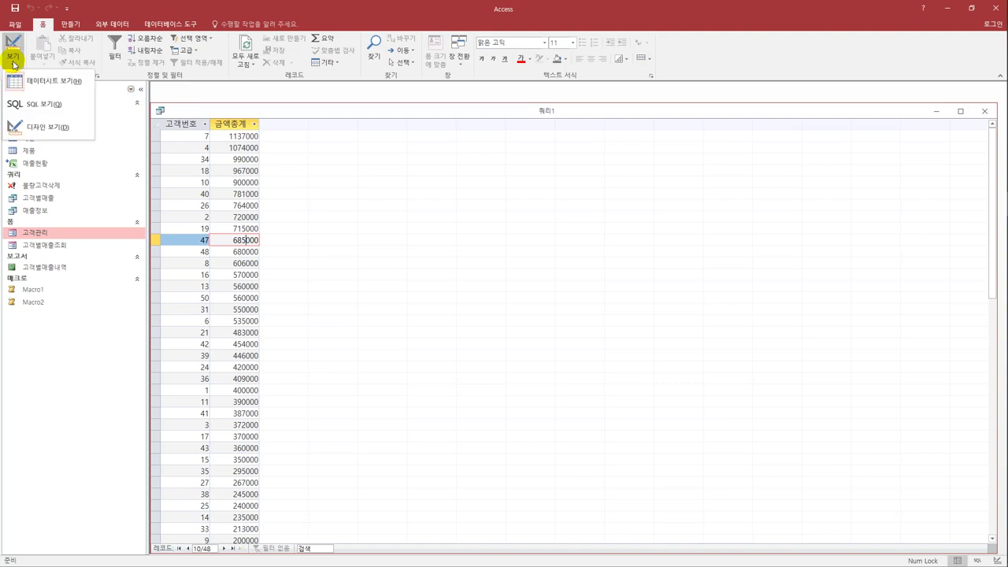
left_click(28, 130)
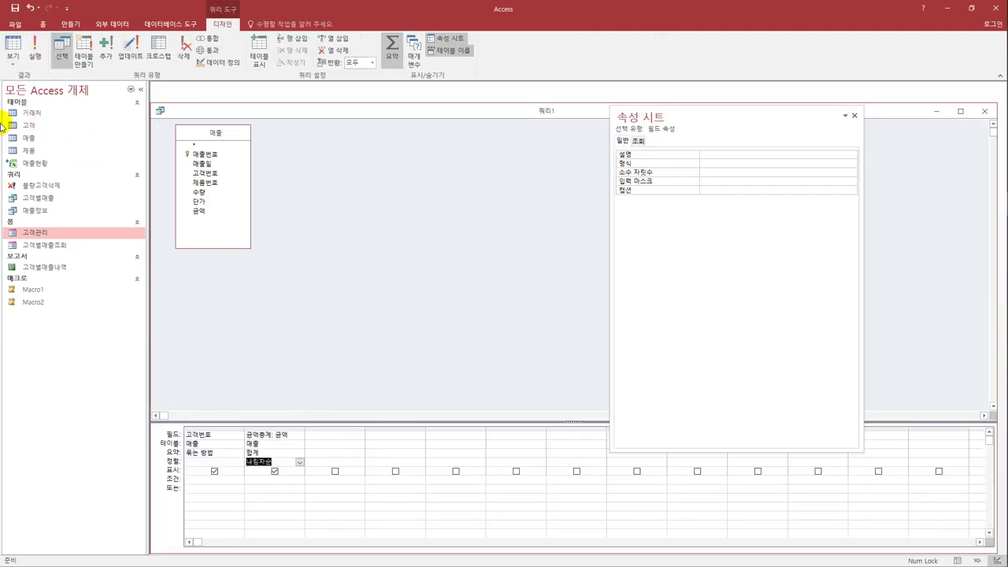
left_click(13, 45)
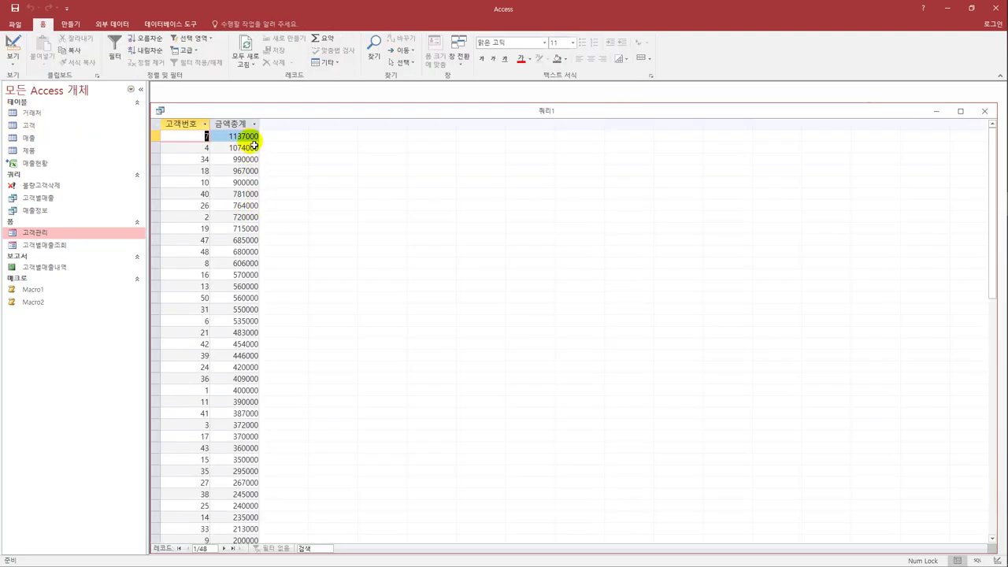
left_click(245, 241)
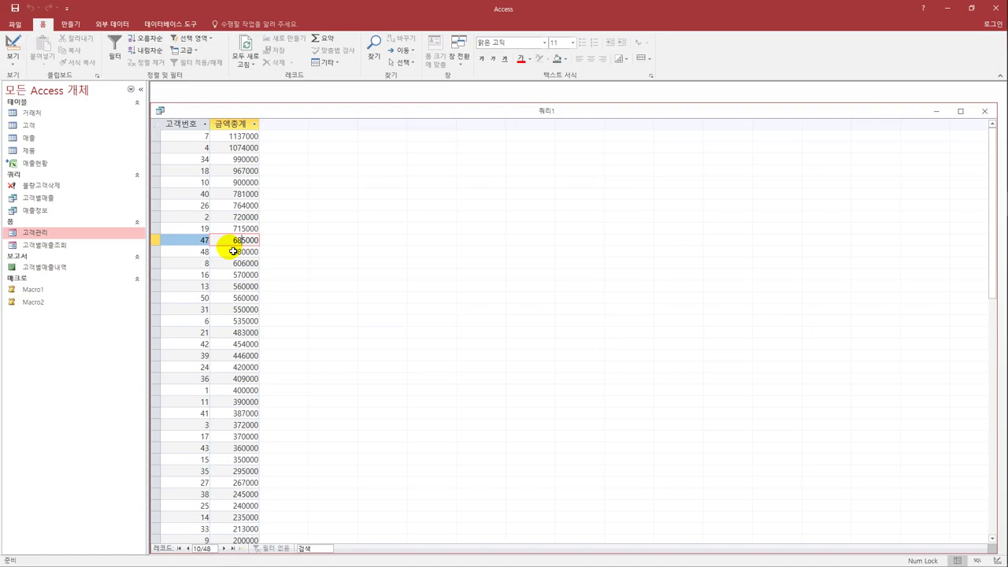
left_click(14, 55)
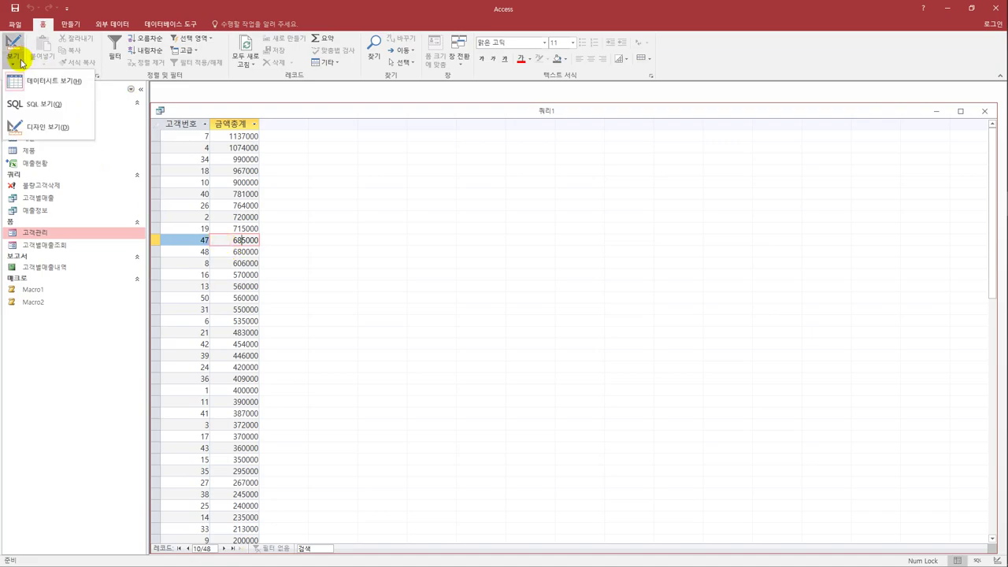
left_click(34, 128)
Set the query's 상위 값 property to 10, check the datasheet and return to design view.
left_click(360, 308)
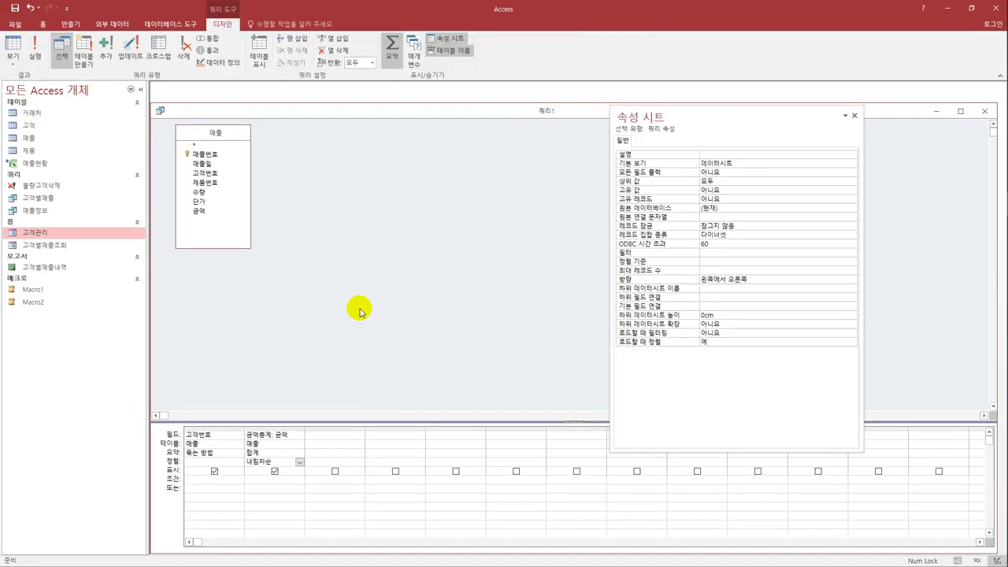
left_click(697, 181)
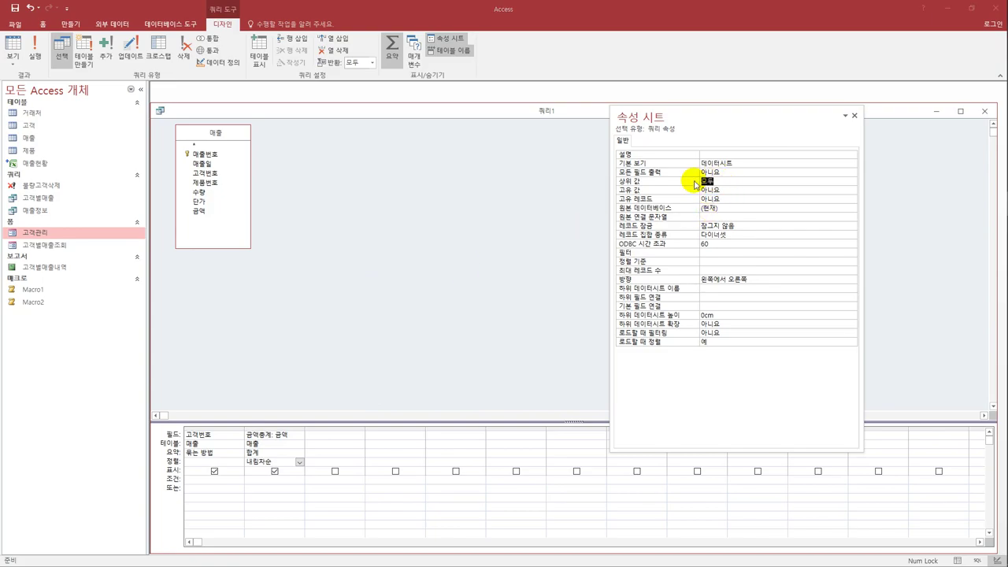
type("10")
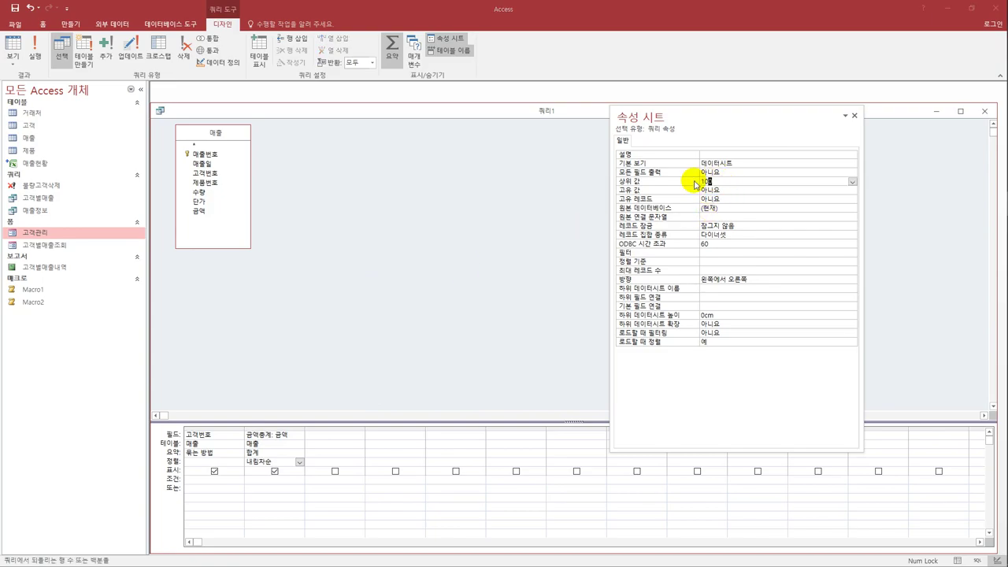
left_click(11, 43)
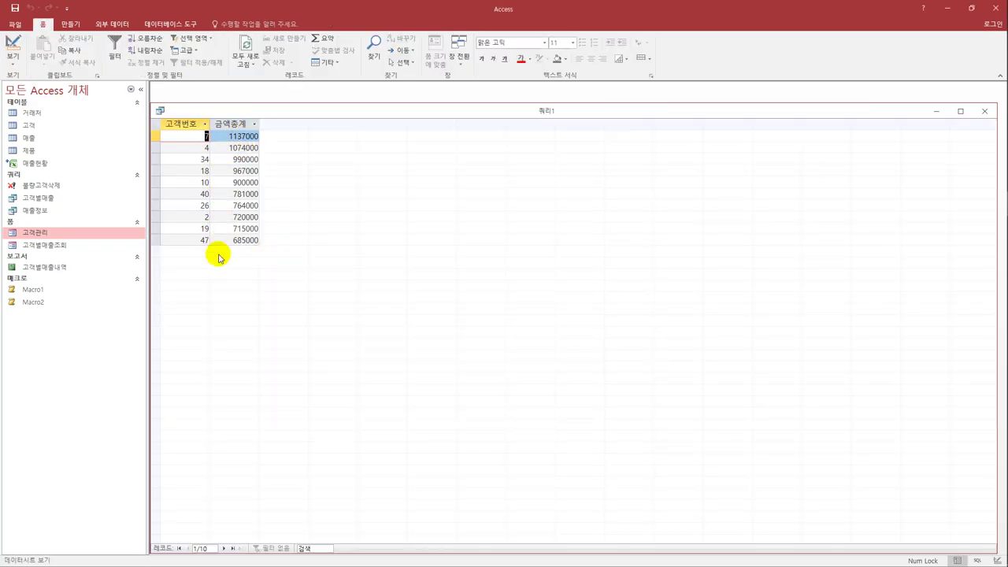
left_click(13, 60)
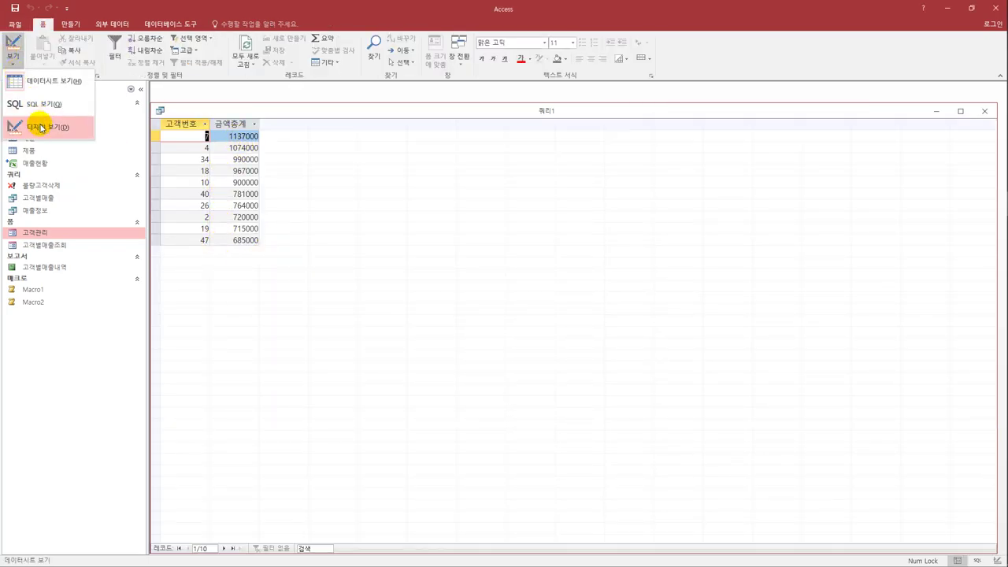
left_click(32, 128)
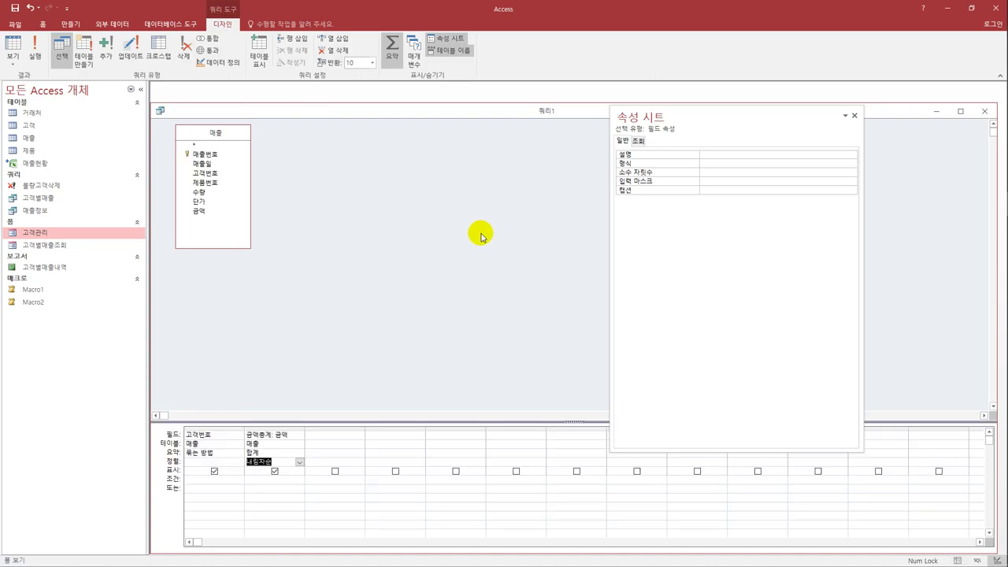
Enter the criterion >=685000 for the 금액총계 column and select the query's 상위 값 property.
left_click(277, 487)
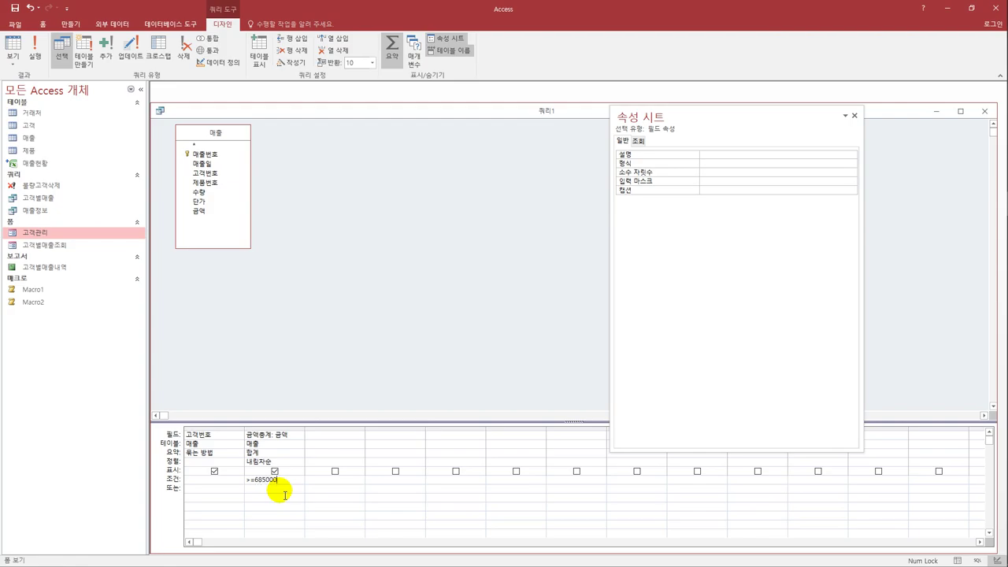
left_click(488, 249)
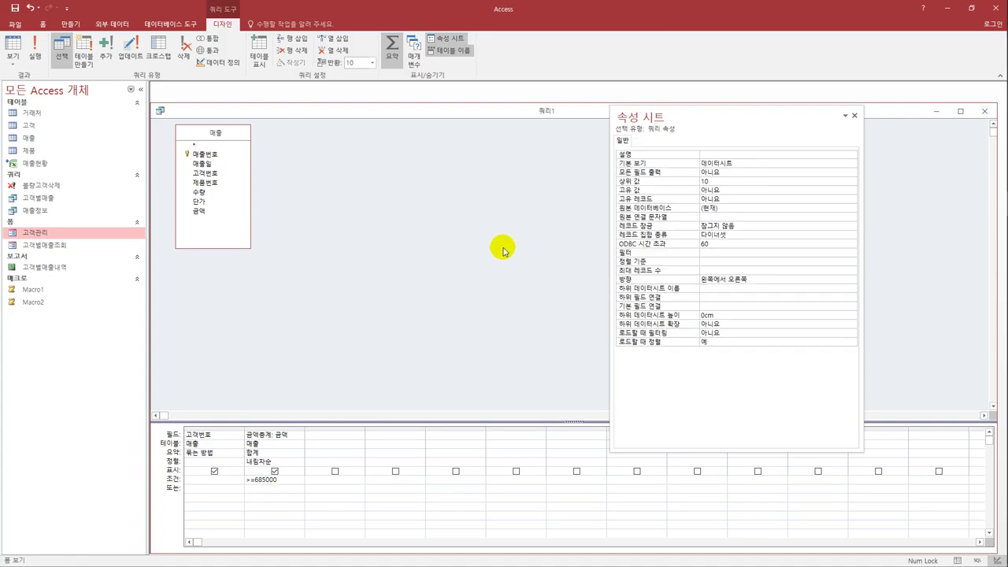
left_click(719, 182)
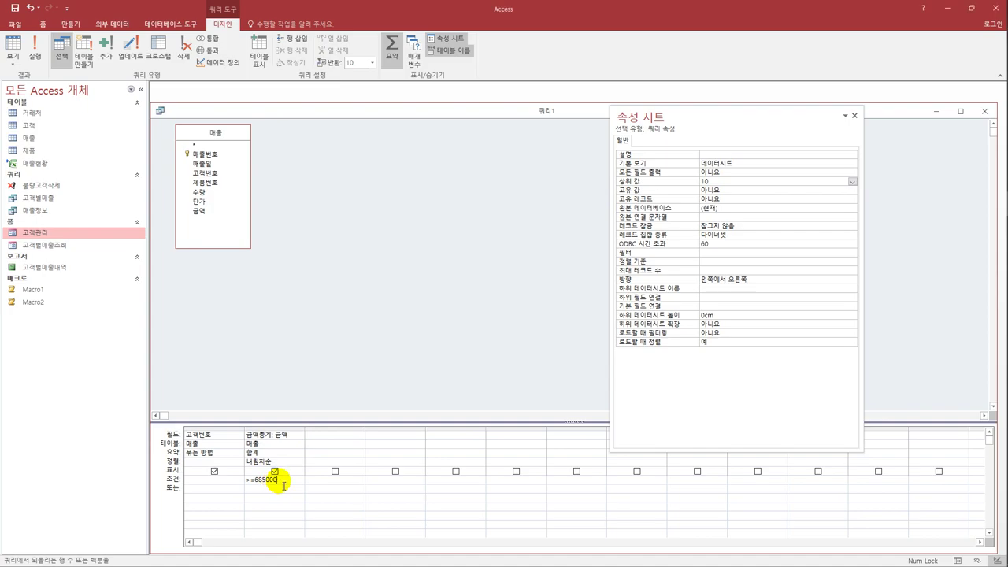
Remove the criterion from the 금액총계 column and display the query's datasheet.
left_click_drag(277, 482, 247, 488)
key("Delete")
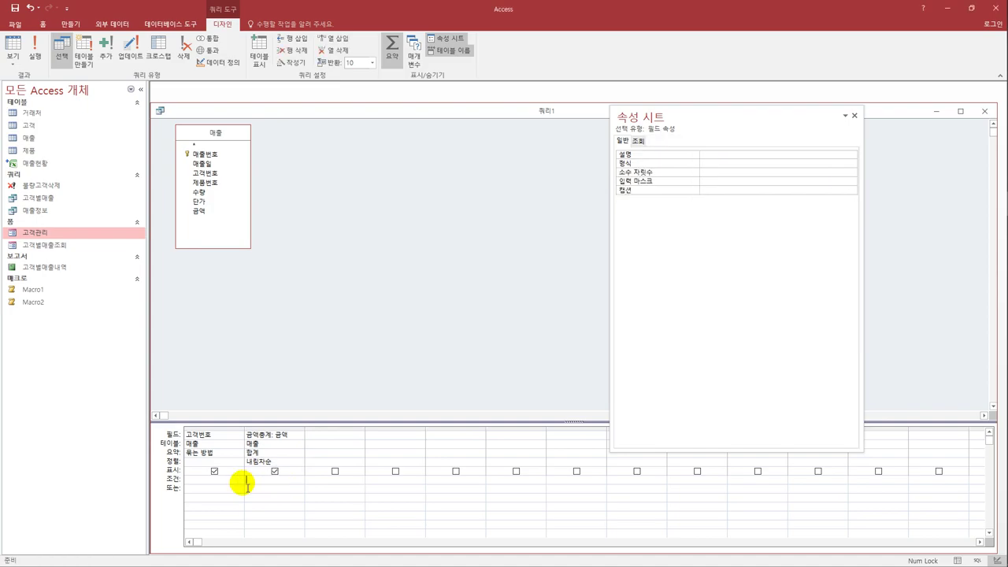
left_click(396, 254)
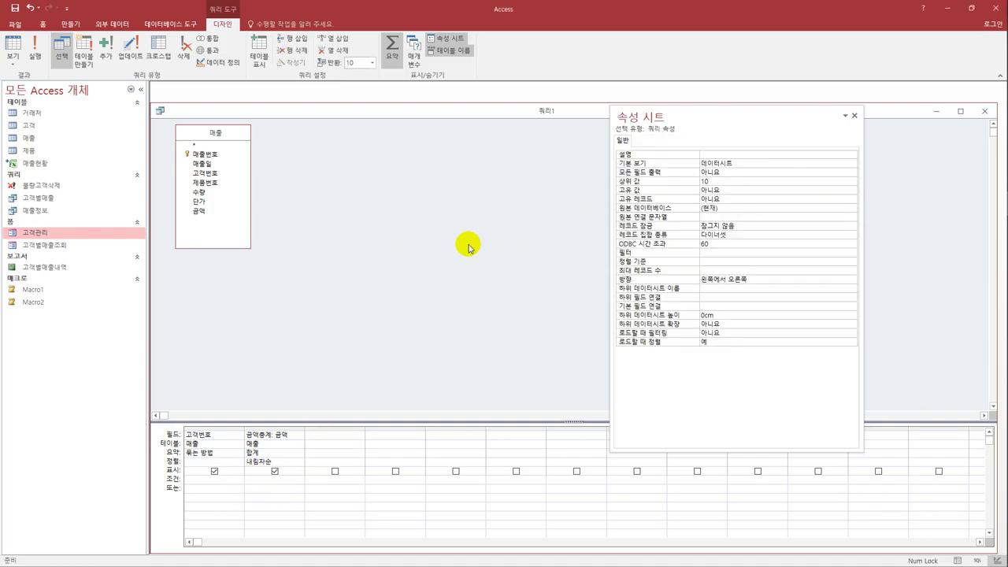
left_click(12, 45)
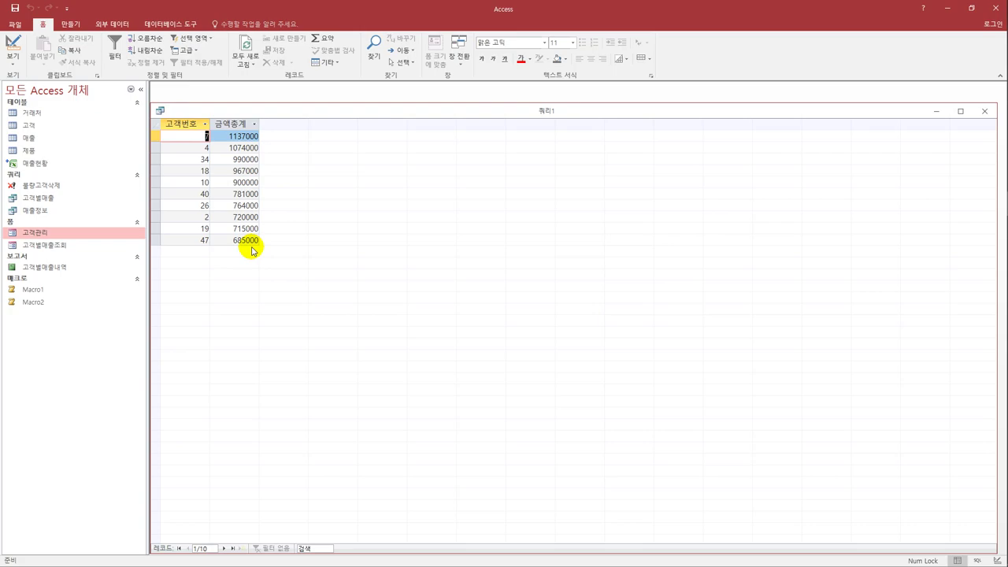
Save the query as 매출액우수고객 and close it.
left_click(15, 8)
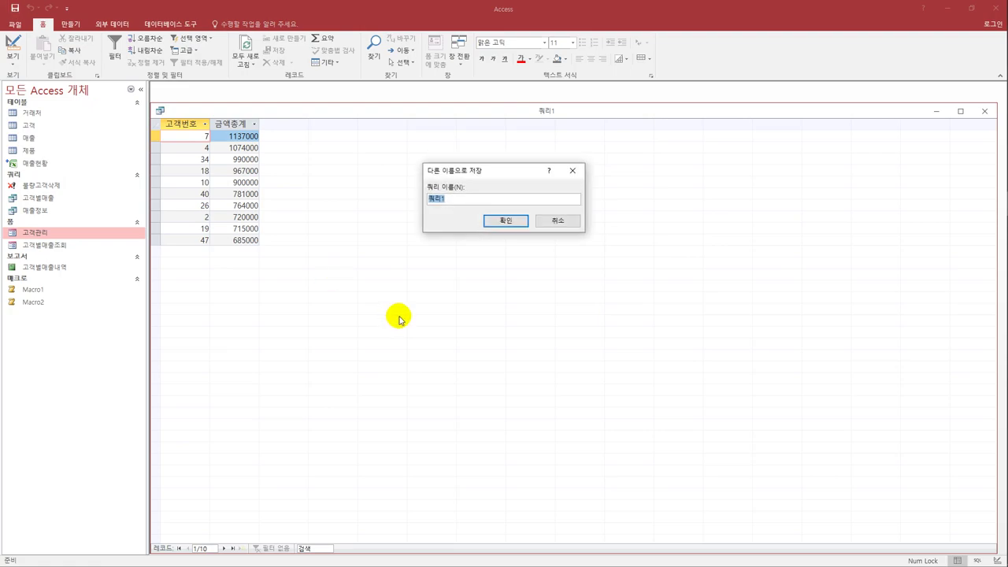
type("매출액우수고객")
left_click(511, 222)
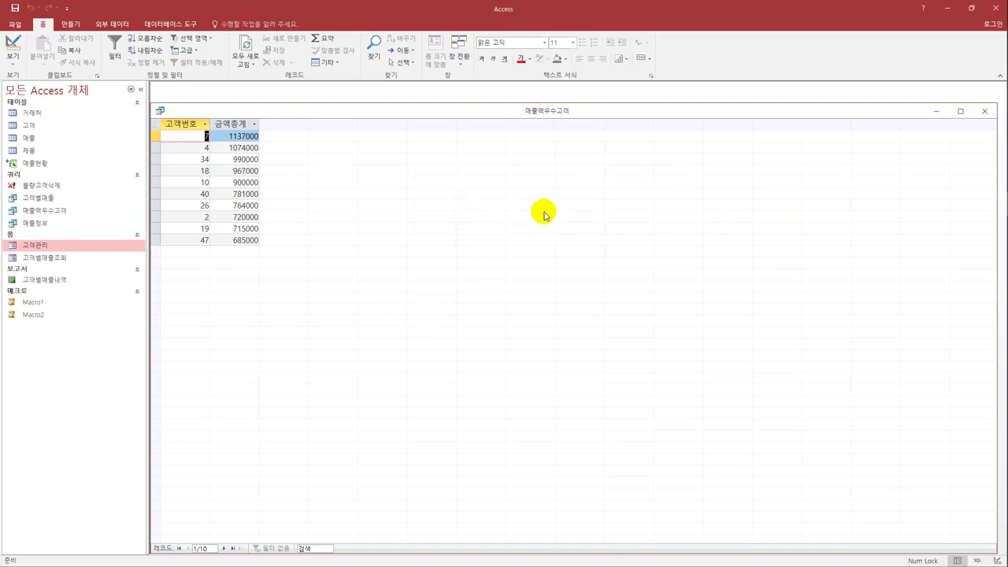
left_click(984, 111)
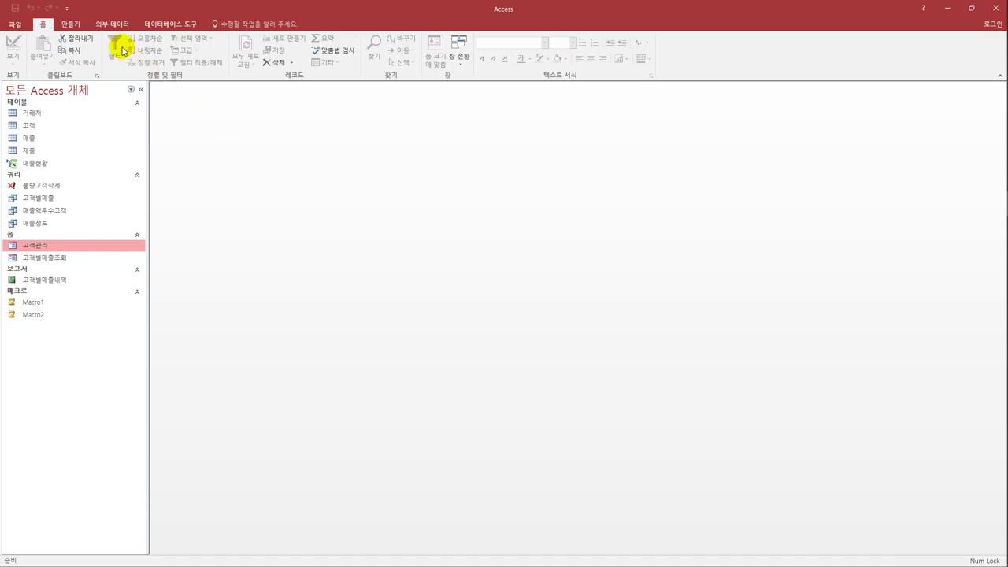
Start a new crosstab query with the query wizard, based on the 제품 table.
left_click(81, 26)
left_click(143, 57)
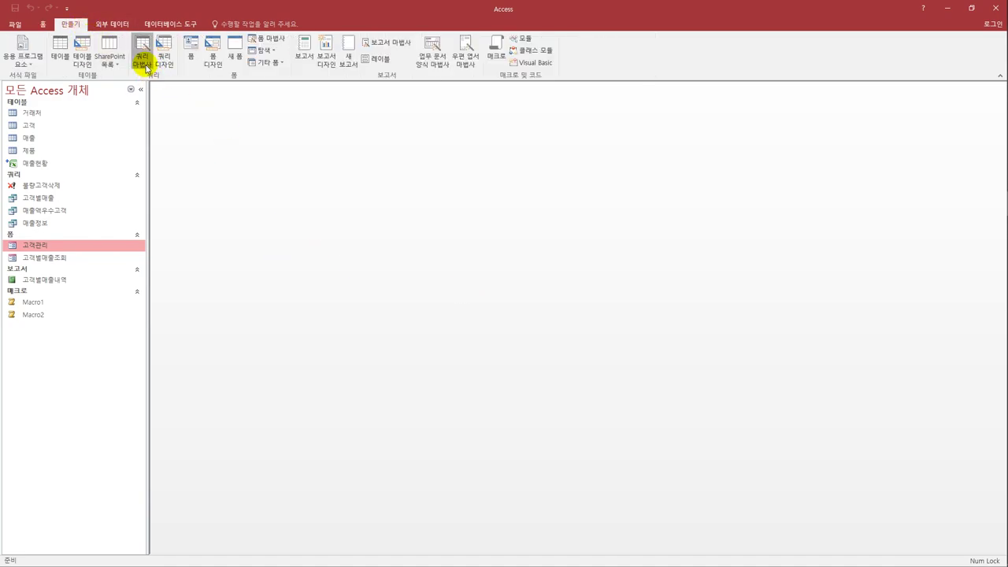
left_click(566, 178)
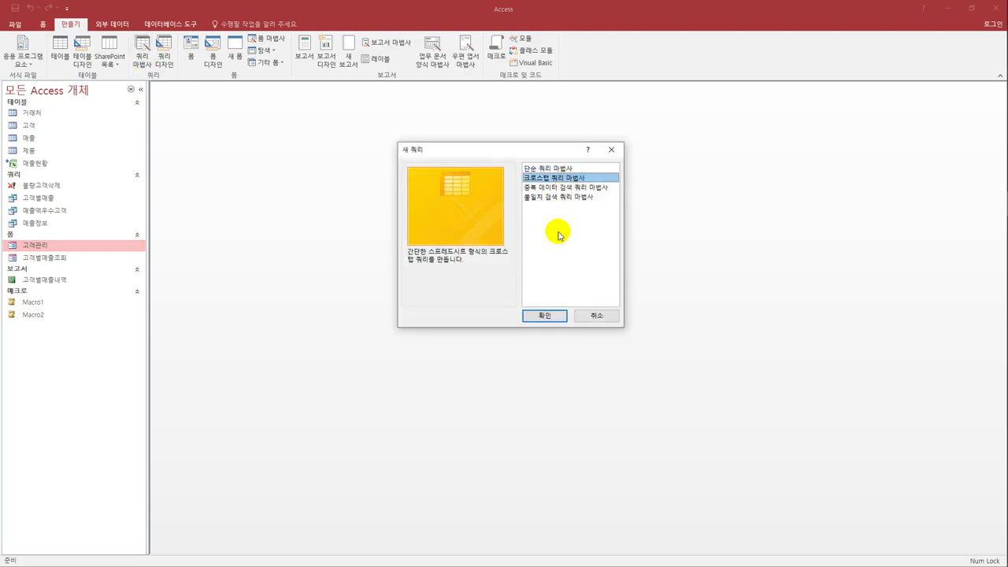
left_click(559, 319)
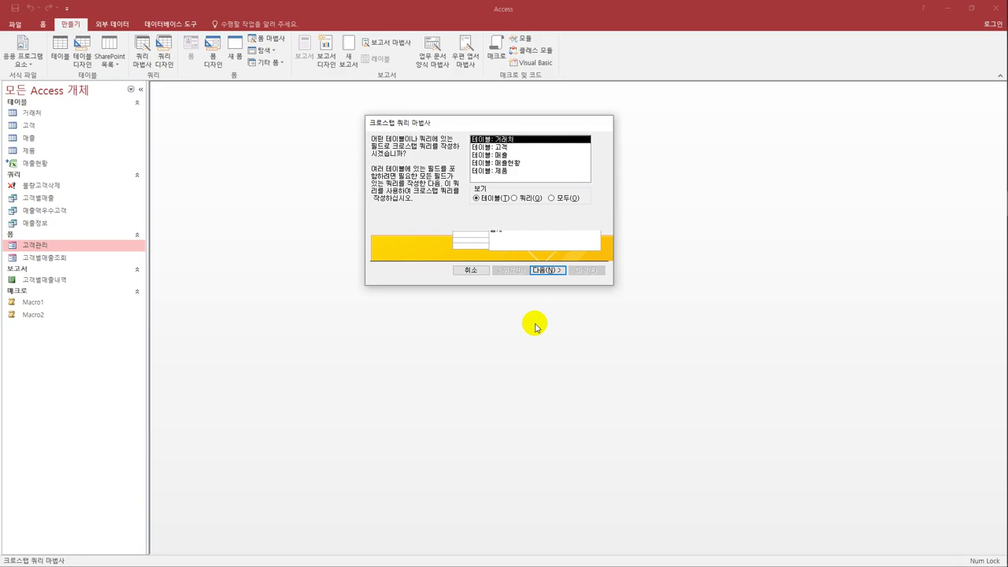
left_click(499, 171)
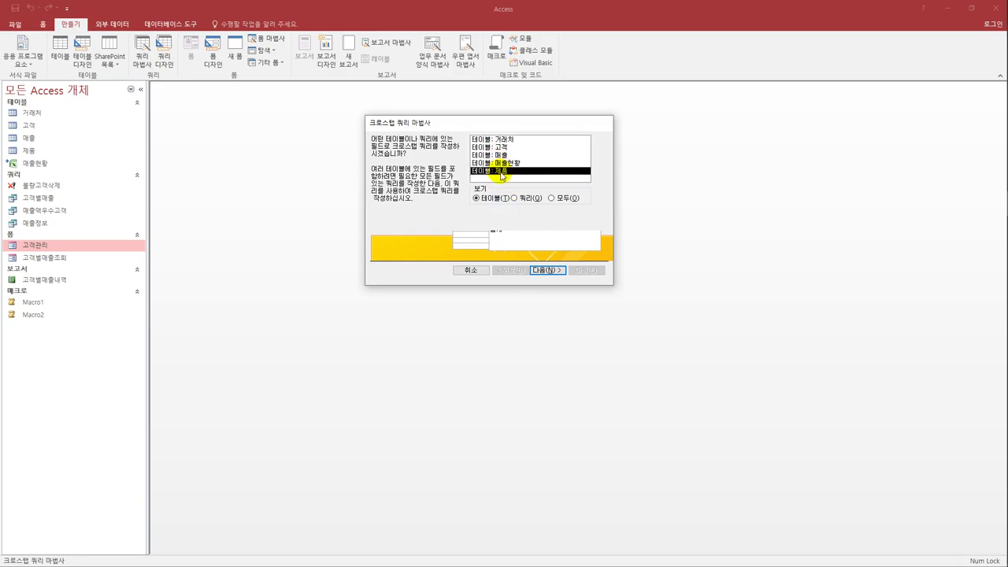
left_click(542, 271)
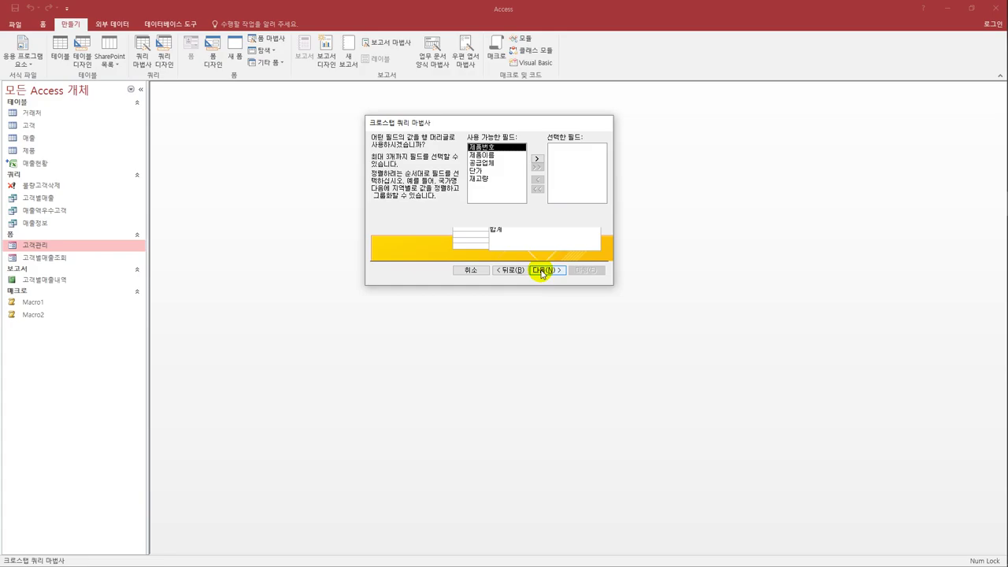
Use 제품이름 as the crosstab's row heading and 공급업체 as its column heading.
left_click(508, 157)
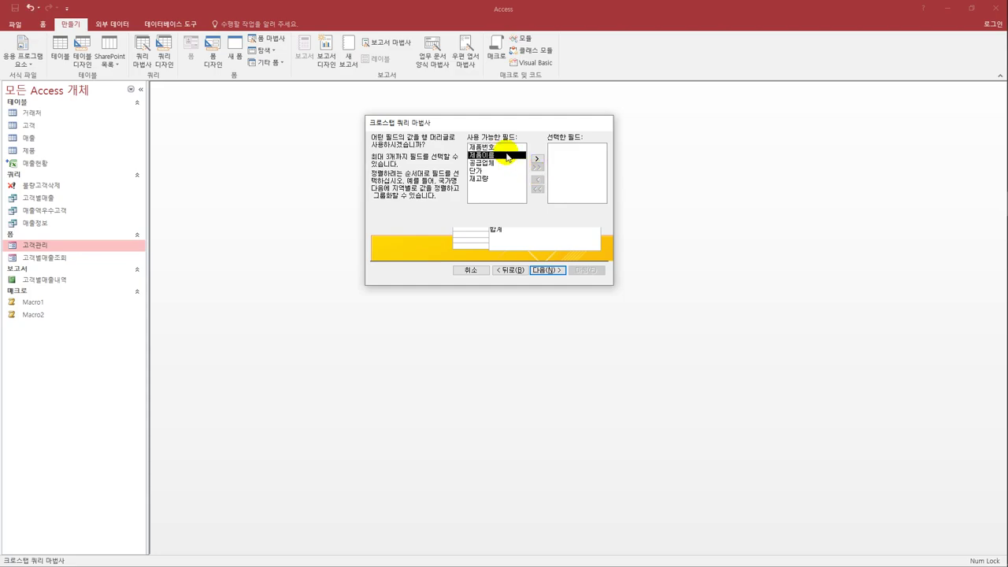
double_click(508, 157)
left_click(545, 271)
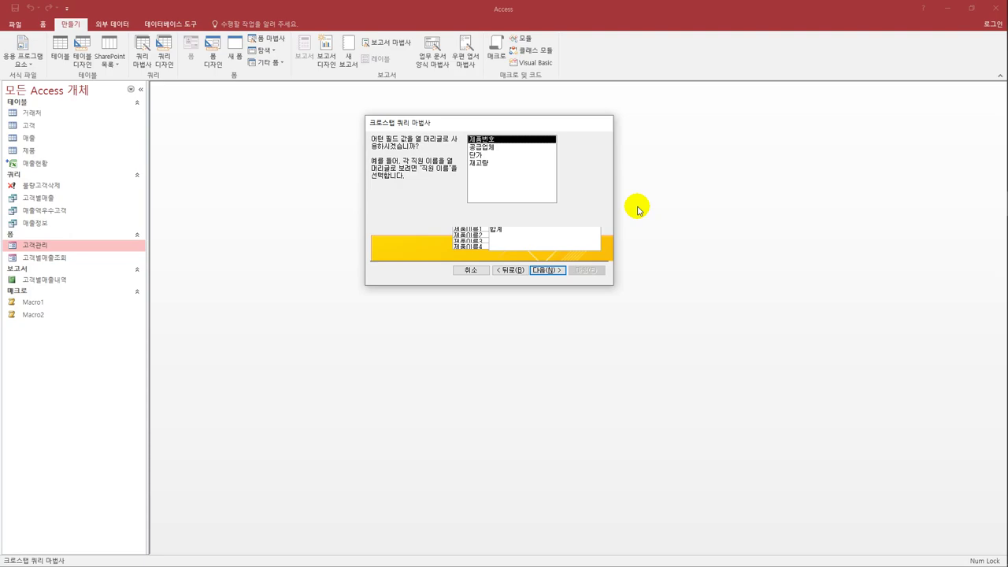
left_click(498, 149)
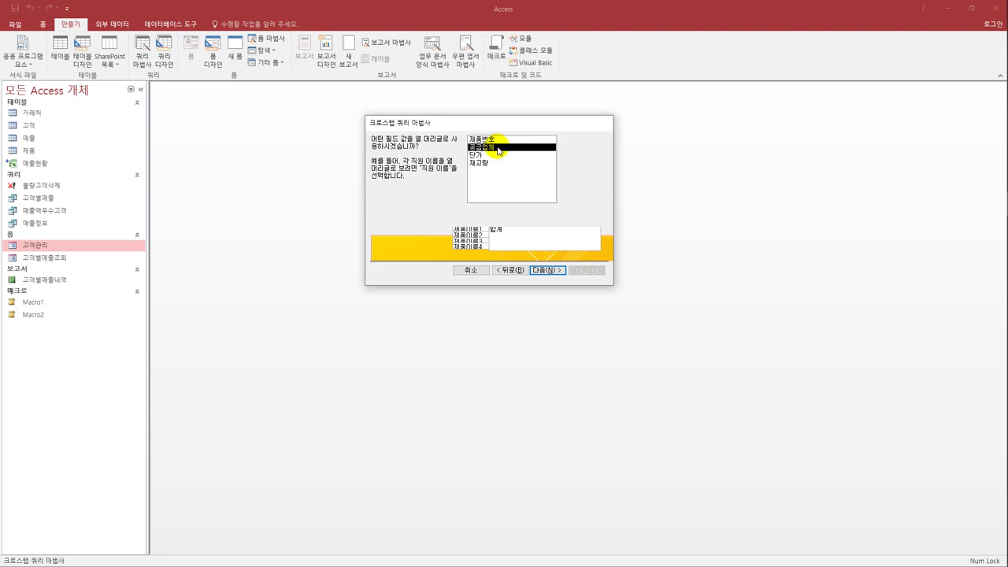
left_click(545, 270)
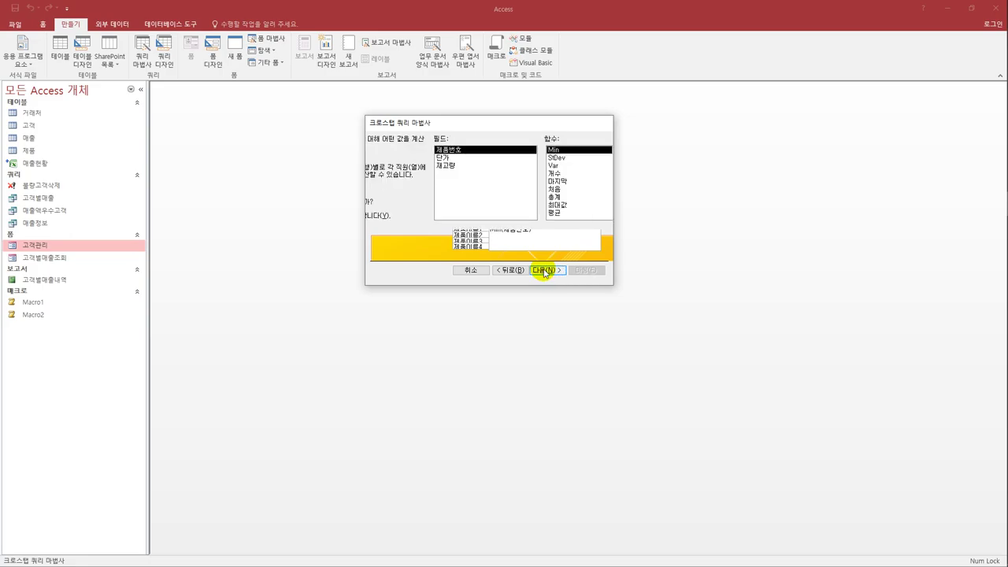
Calculate the 총계 of 재고량 as the crosstab value, create the query as 제품별재고 and close its datasheet.
left_click(461, 166)
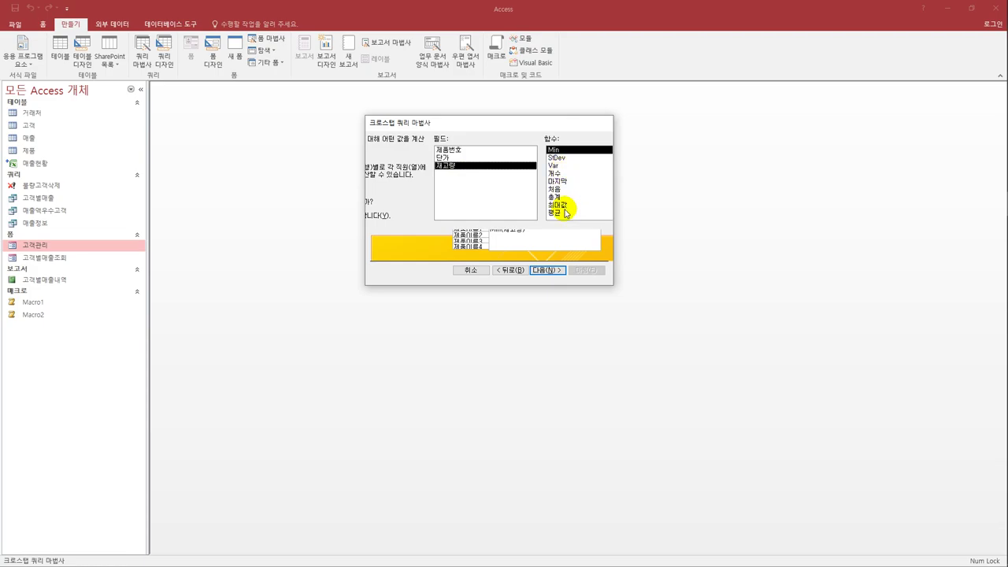
left_click(561, 198)
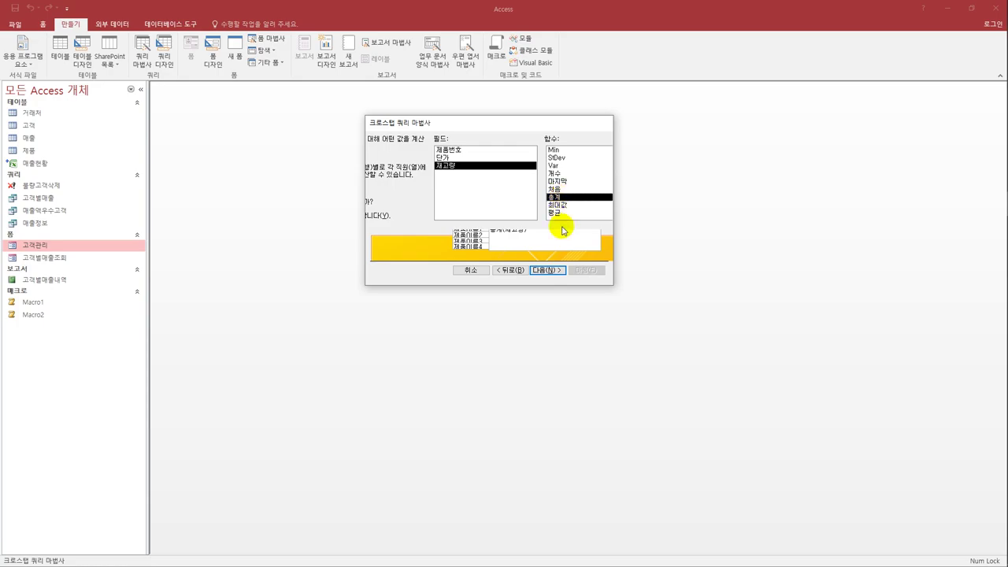
left_click(556, 270)
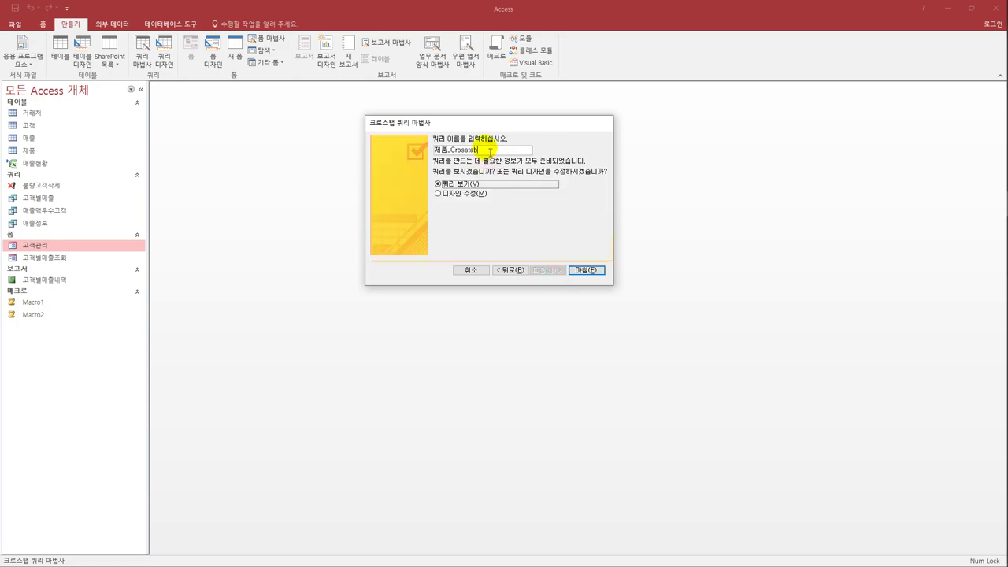
key("shift+Tab")
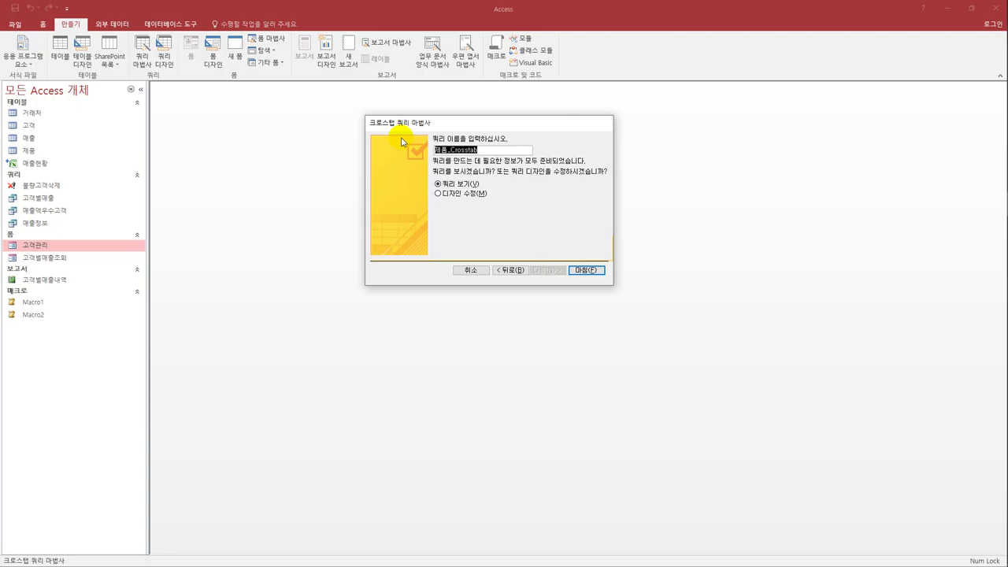
type("제품별재고")
left_click(588, 271)
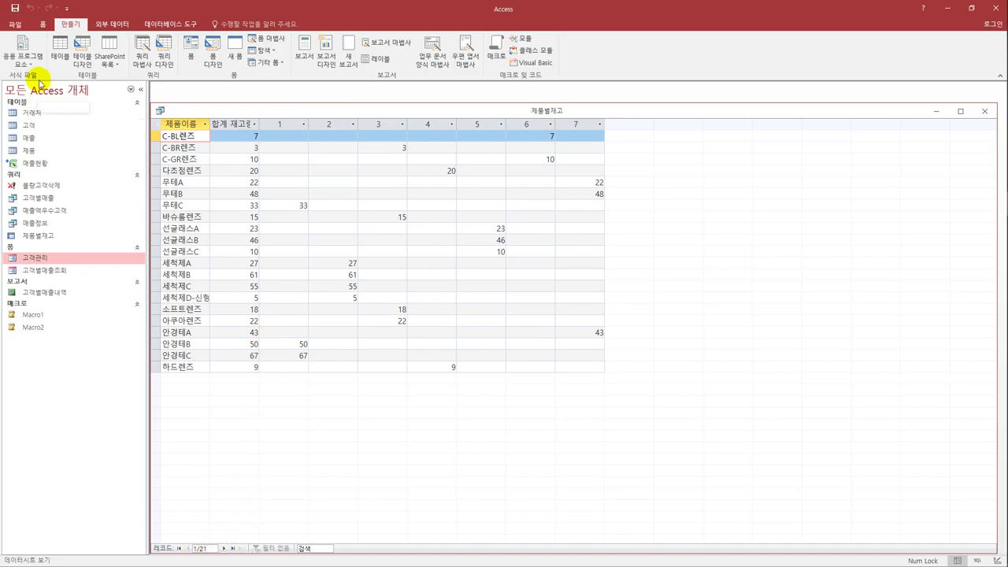
left_click(984, 111)
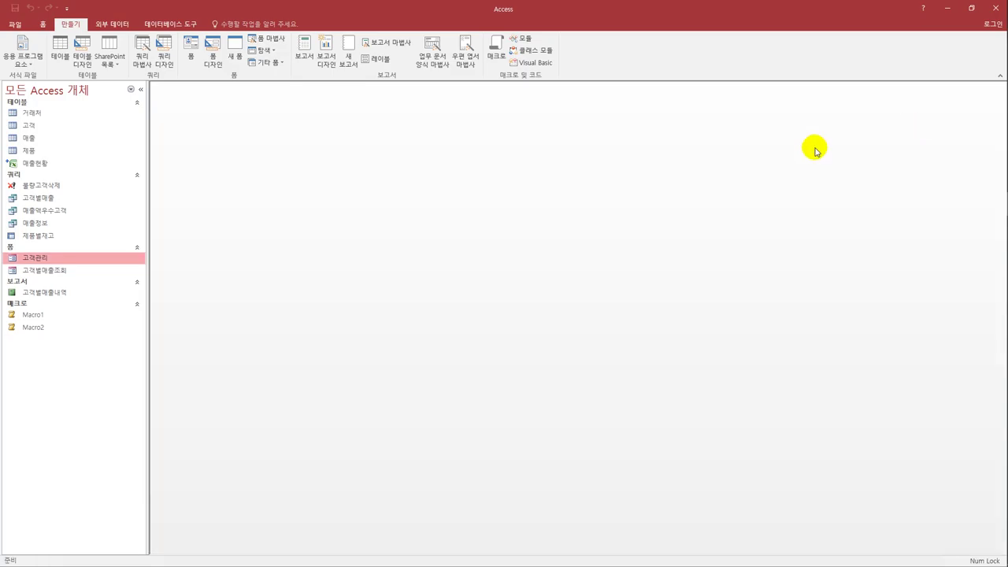
Open the 제품별재고 query in design view and rename the row total column's heading to 재고량 합계.
left_click(33, 236)
right_click(33, 238)
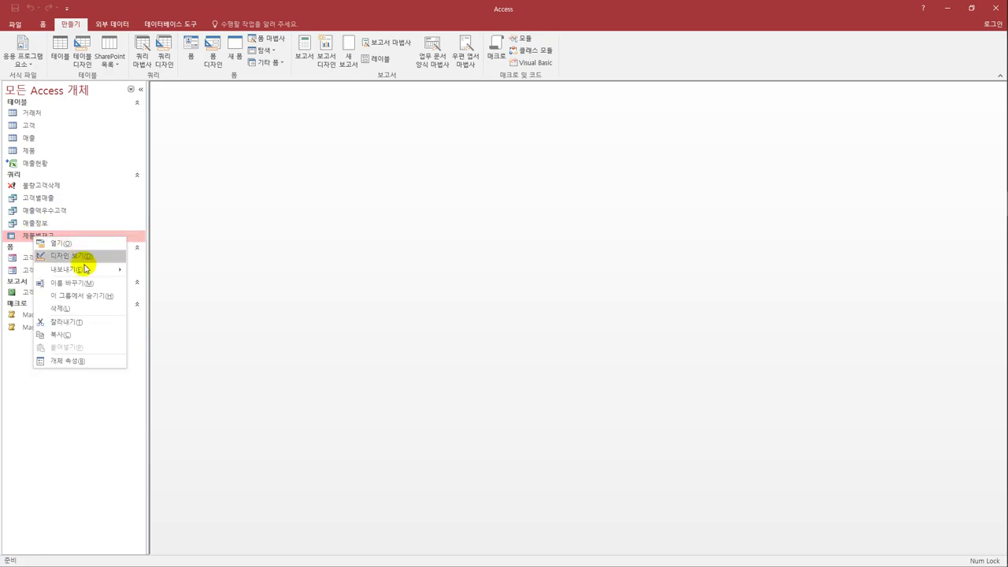
left_click(75, 256)
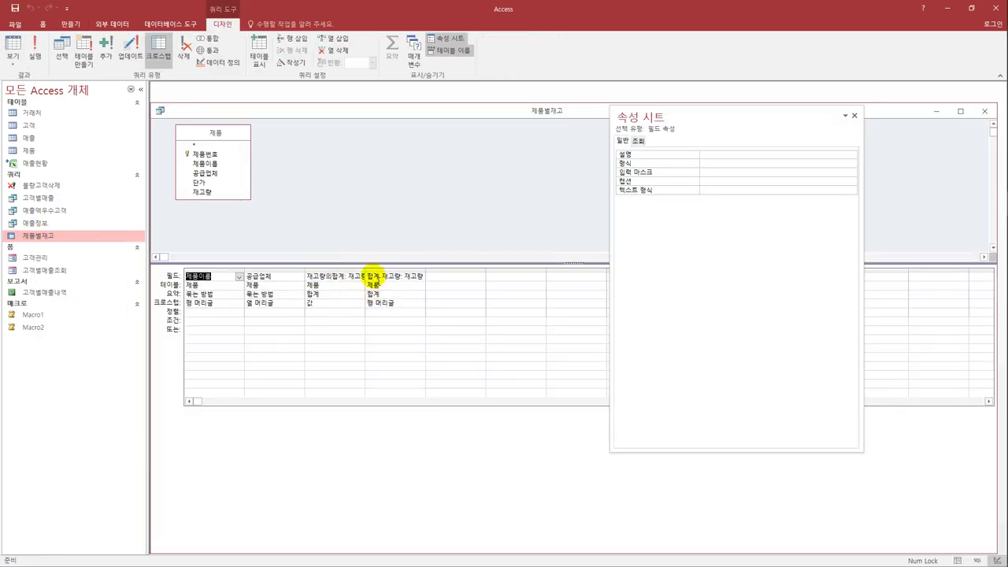
left_click_drag(366, 272, 427, 281)
left_click(395, 275)
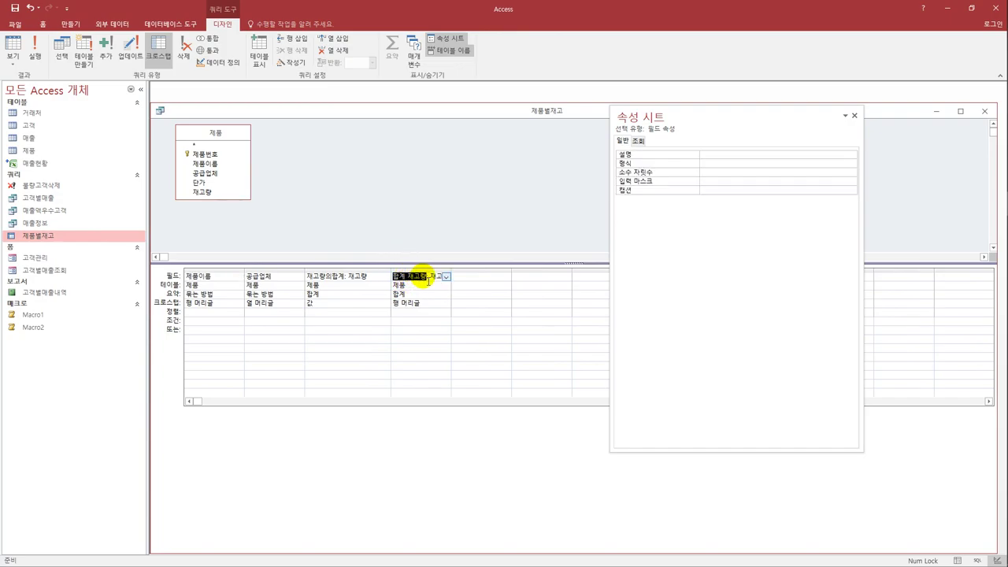
type("재고량 합계")
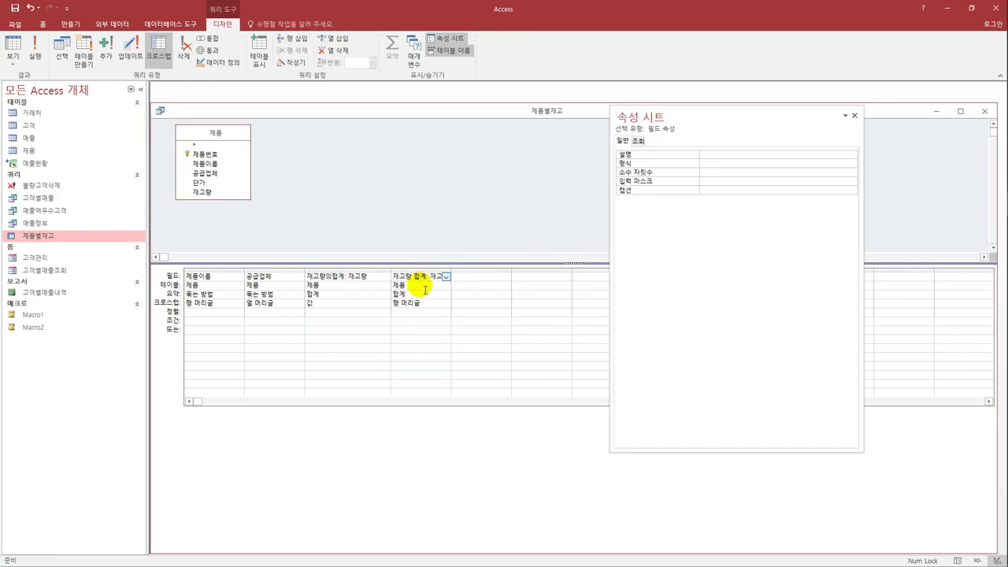
left_click(413, 293)
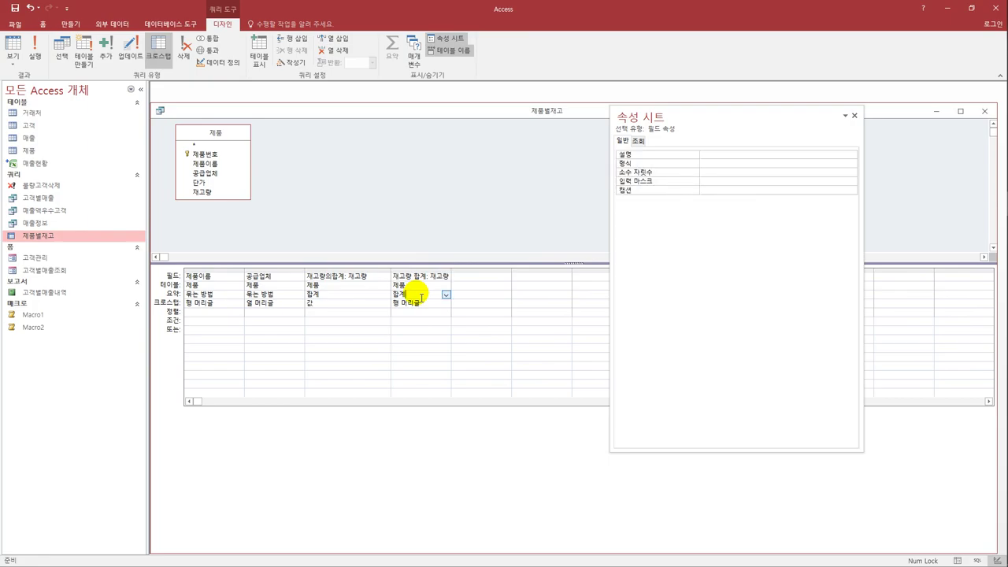
Fit the 재고량 합계 column's width to its heading in the datasheet and close the query, saving the changes.
left_click(13, 49)
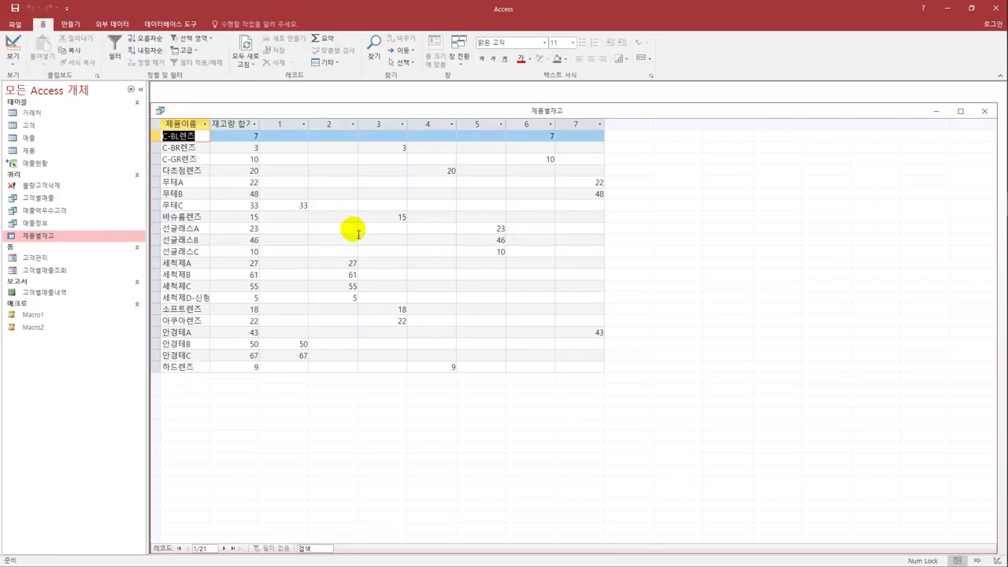
double_click(265, 128)
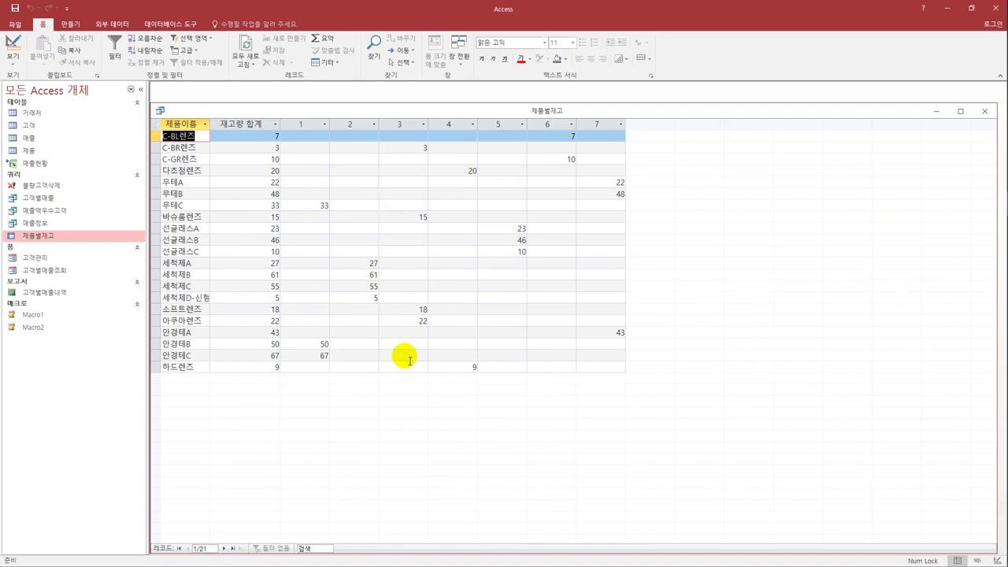
left_click(984, 111)
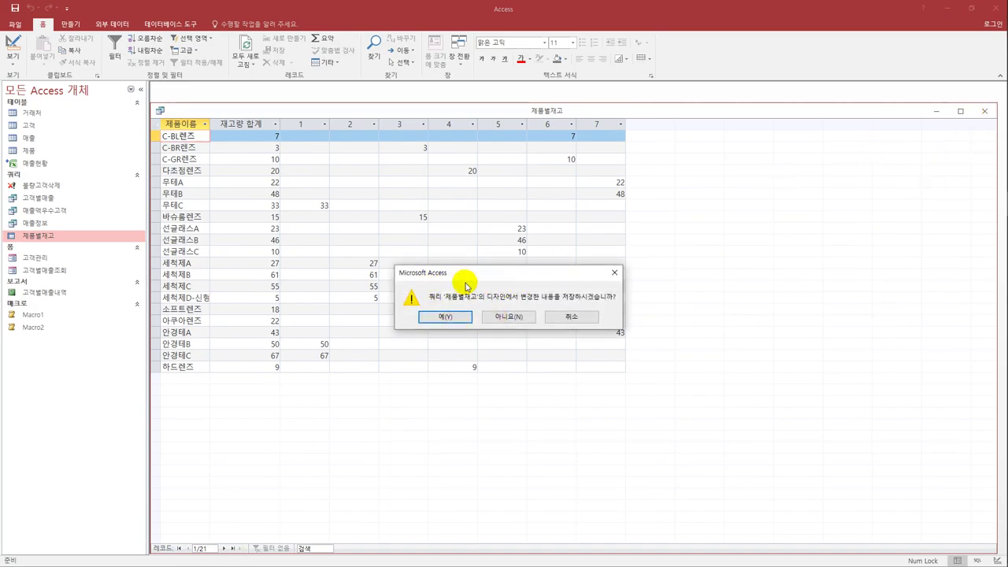
left_click(438, 318)
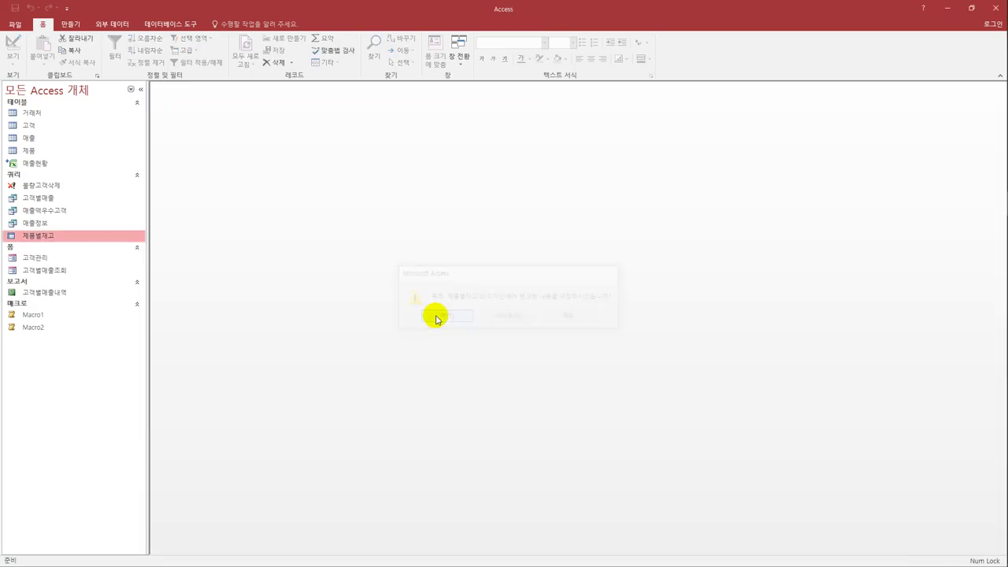